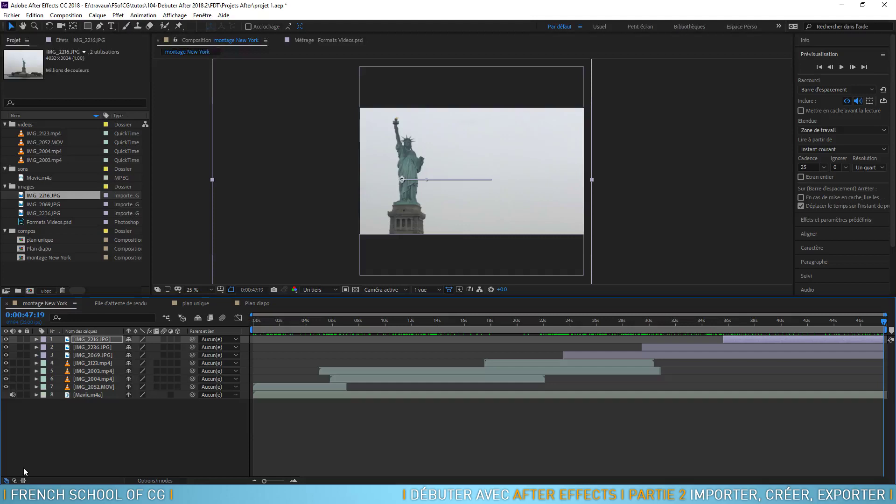
Create a new text layer in the montage New York composition and reset its character settings to defaults.
left_click(97, 15)
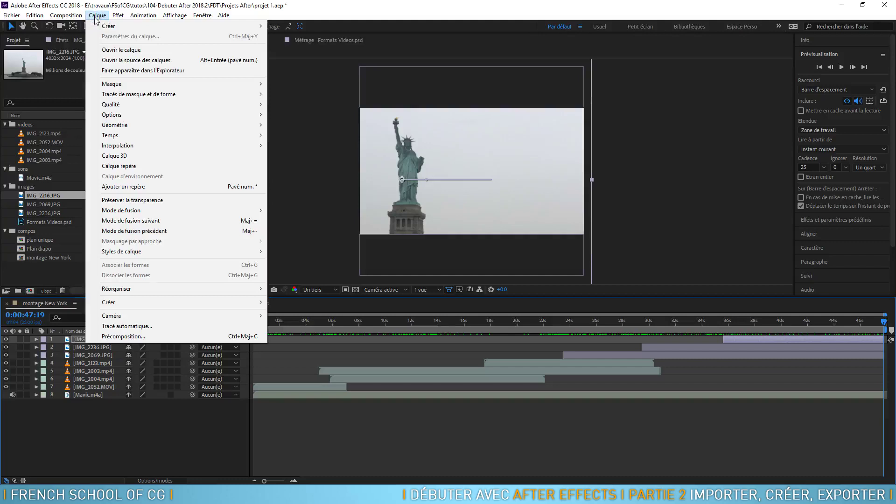
left_click(109, 31)
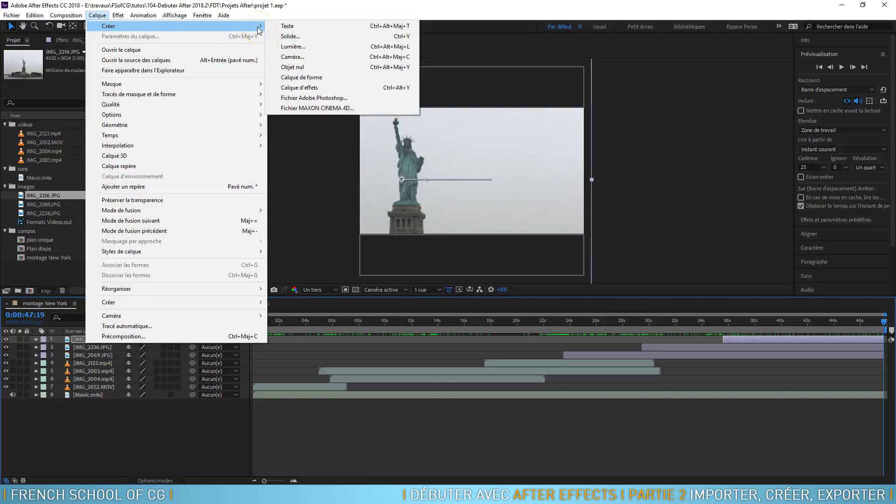
left_click(299, 28)
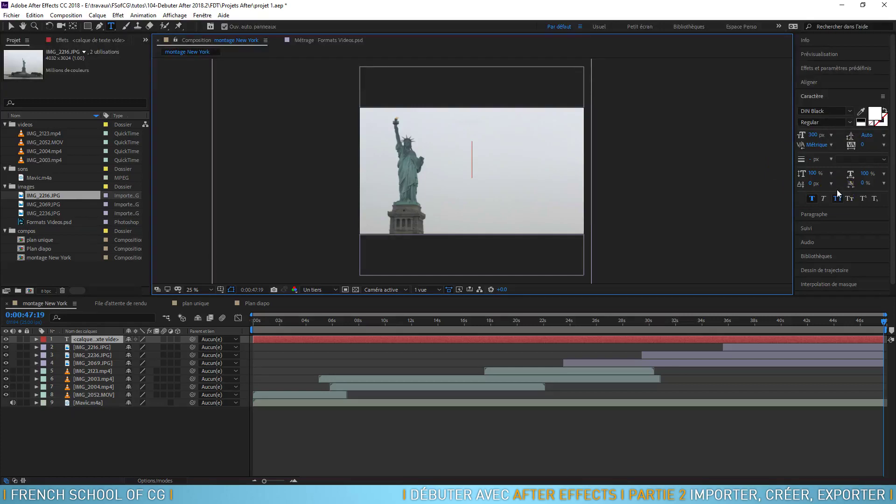
left_click(882, 97)
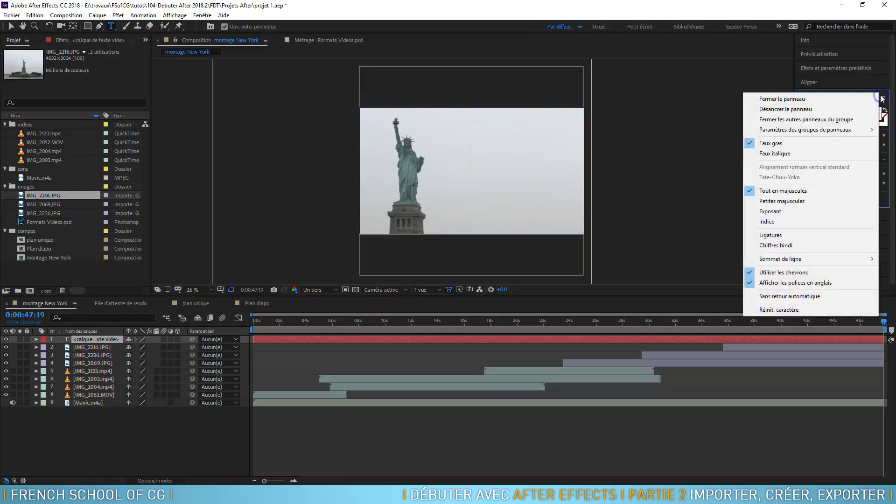
left_click(776, 312)
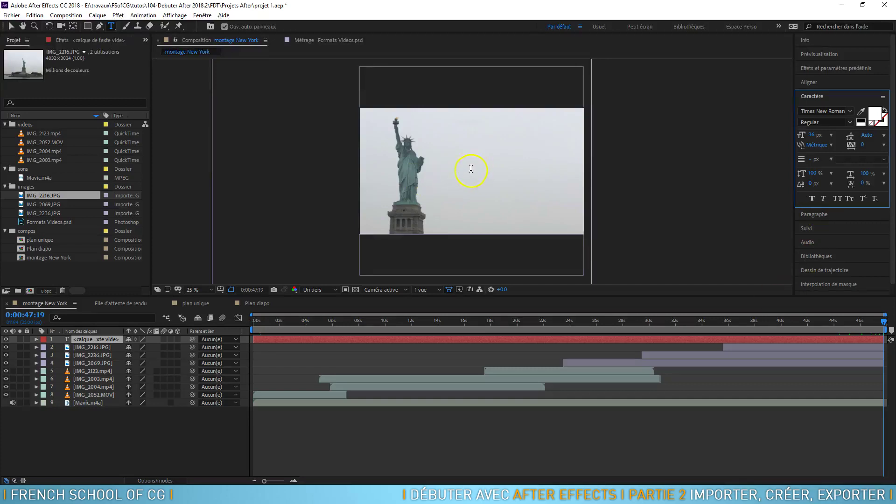
Enter "Brooklyn Bridge" as the layer's text and bring the current time to the start of the composition.
left_click(100, 342)
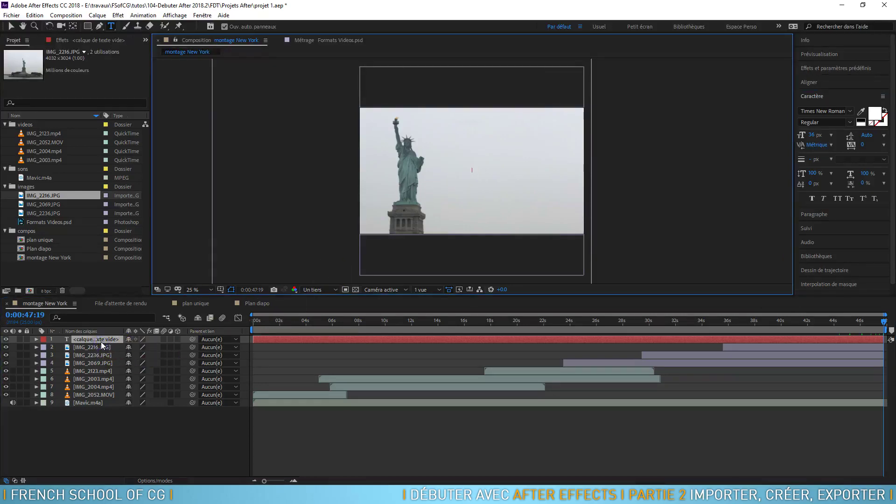
type("Brooklyn Bridge")
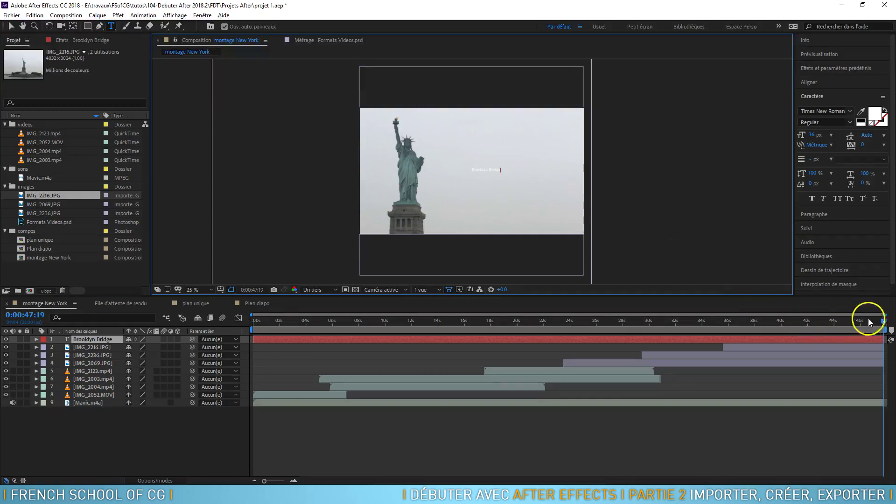
left_click(849, 329)
left_click_drag(849, 329, 245, 340)
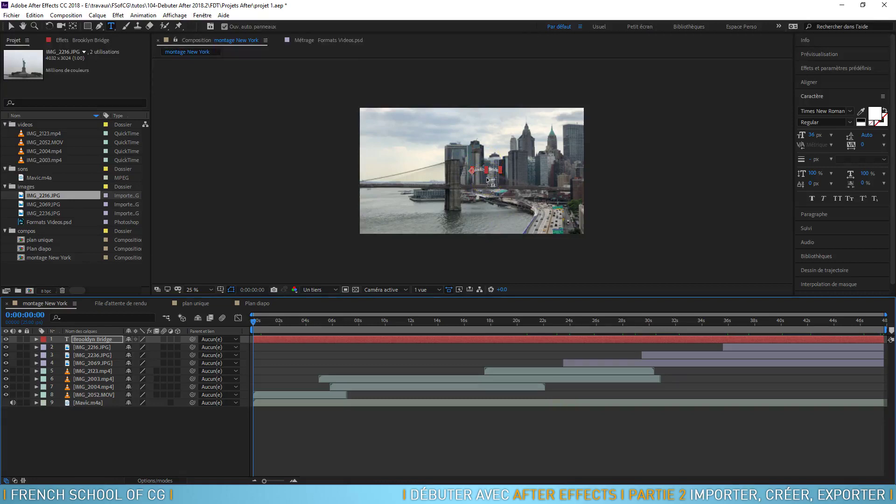
Magnify the composition preview to 50% and set its display resolution to half (Un demi).
key("period")
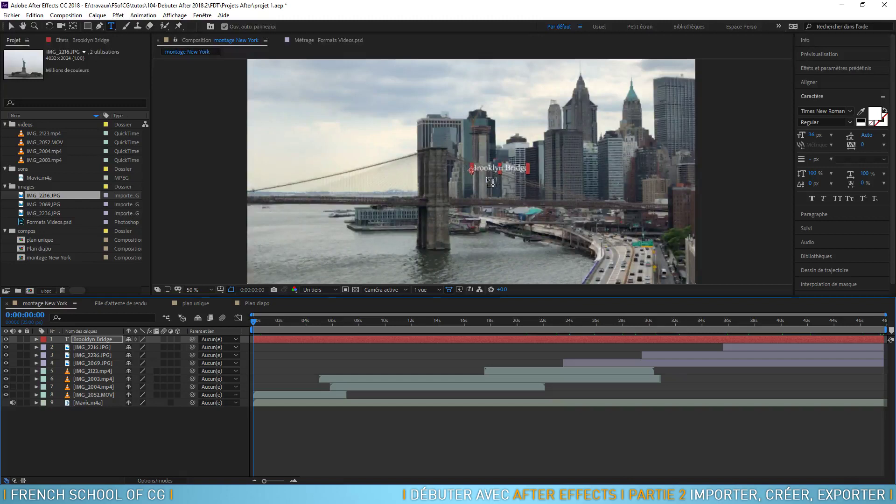
left_click(319, 290)
left_click(320, 322)
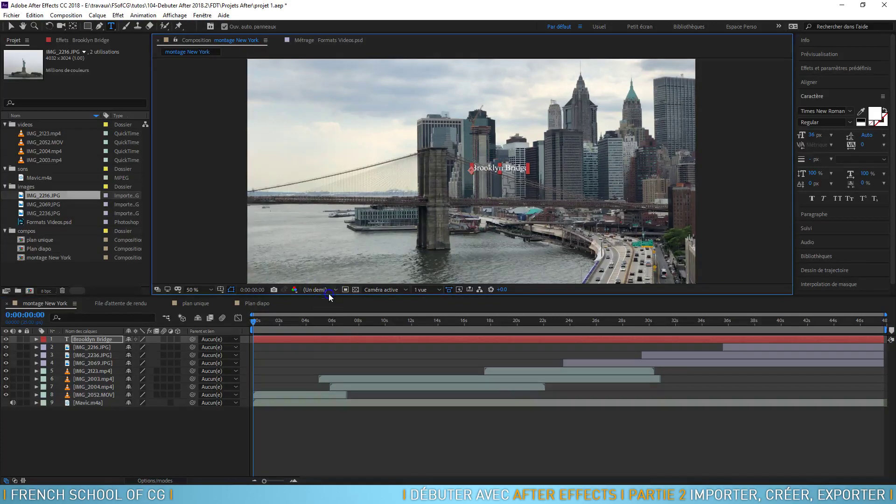
left_click(322, 290)
left_click(423, 219)
left_click(509, 173)
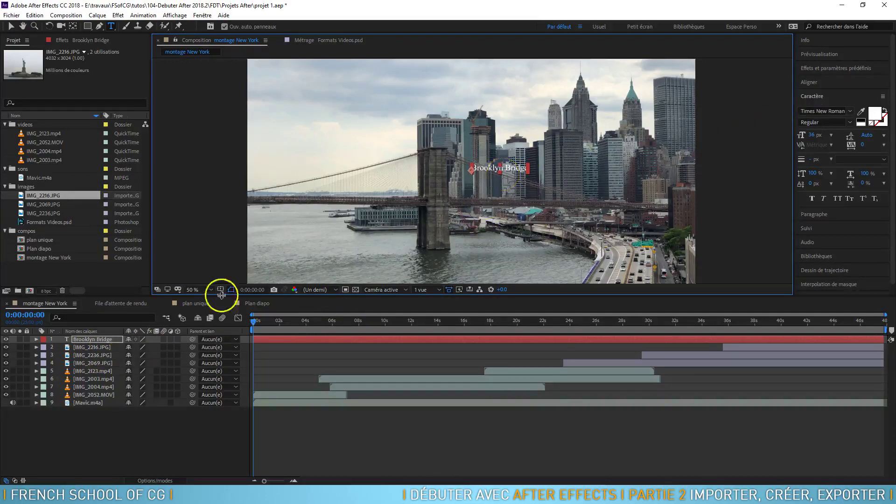
left_click(99, 340)
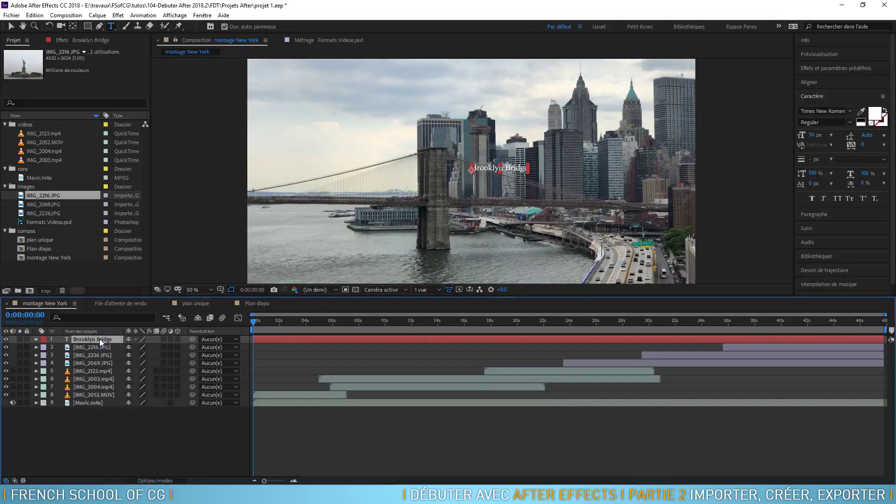
triple_click(515, 166)
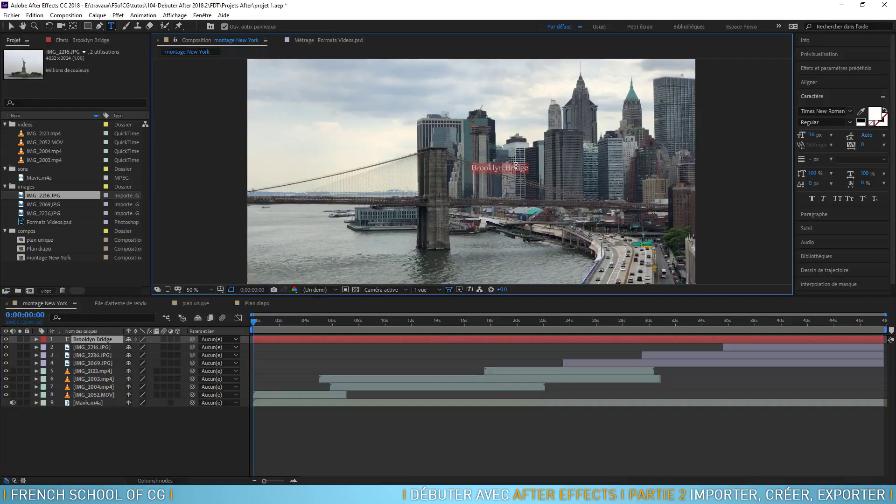
double_click(105, 339)
left_click(9, 26)
left_click(310, 92)
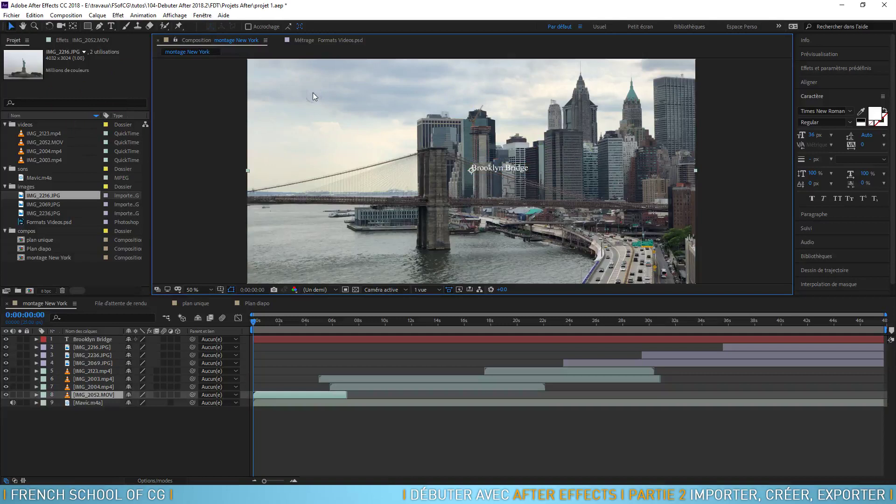
Set the whole Brooklyn Bridge text to a size of 200 px and the DIN Alternate Medium font.
double_click(93, 339)
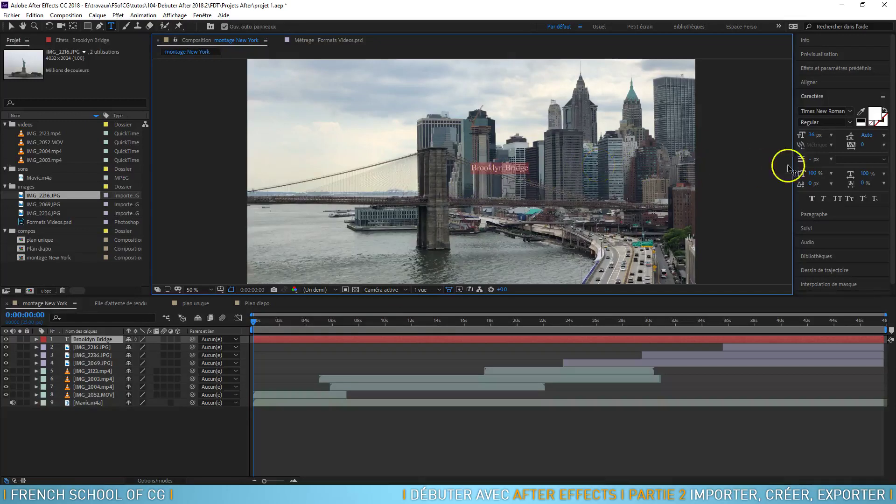
left_click(814, 136)
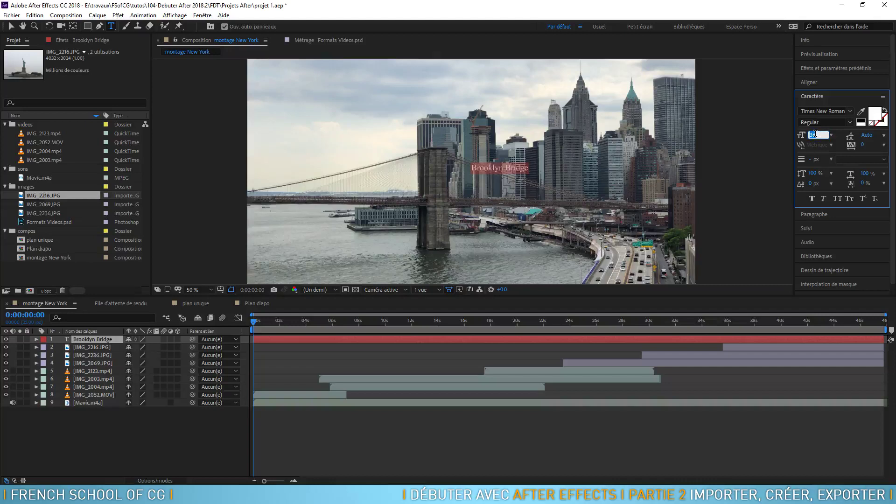
type("200")
key("Return")
key("Return")
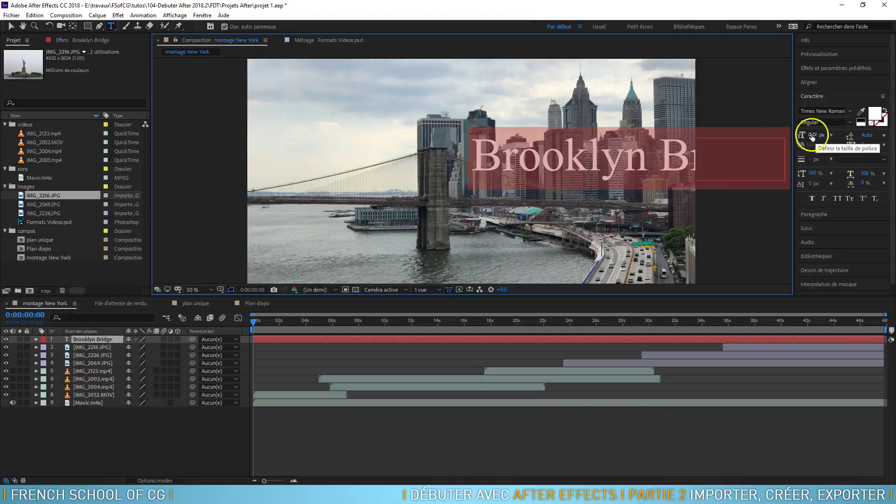
left_click(850, 111)
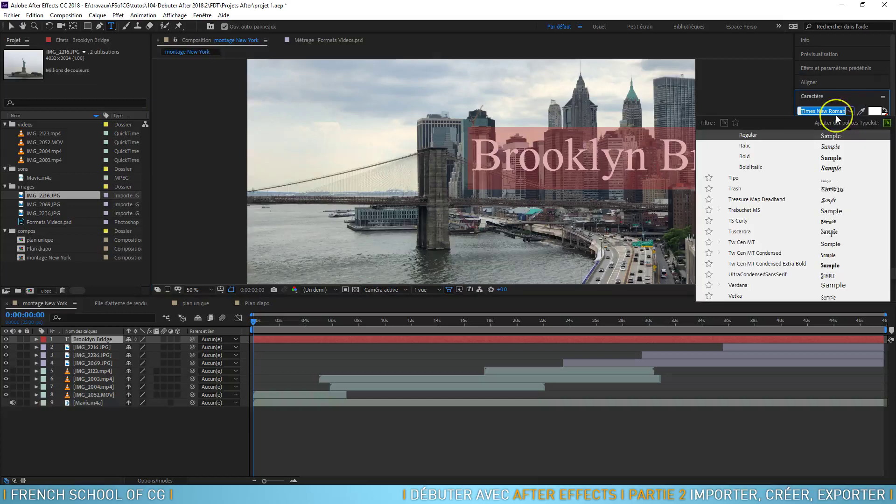
type("din")
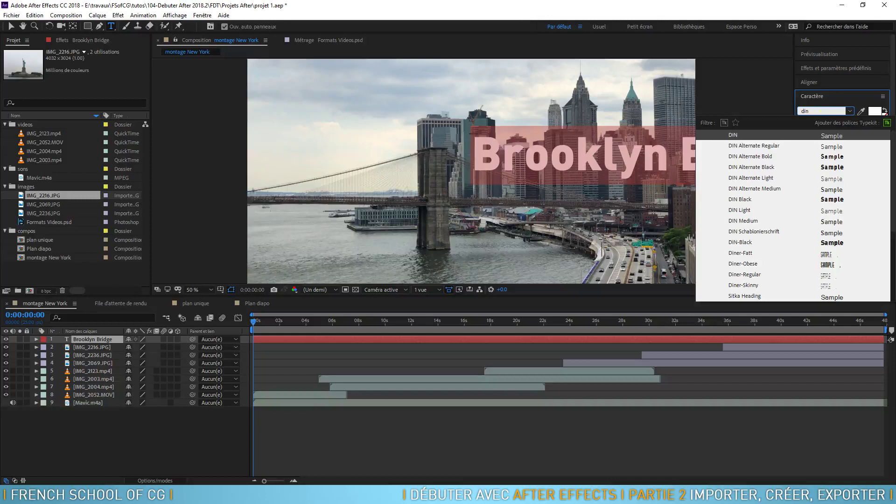
left_click(754, 188)
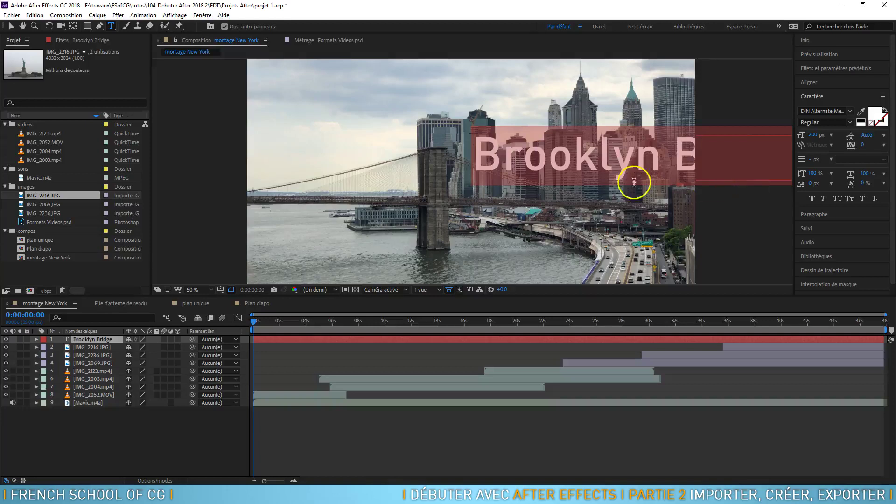
Move the Brooklyn Bridge title into the upper-left corner of the video frame with the Selection tool.
left_click(12, 28)
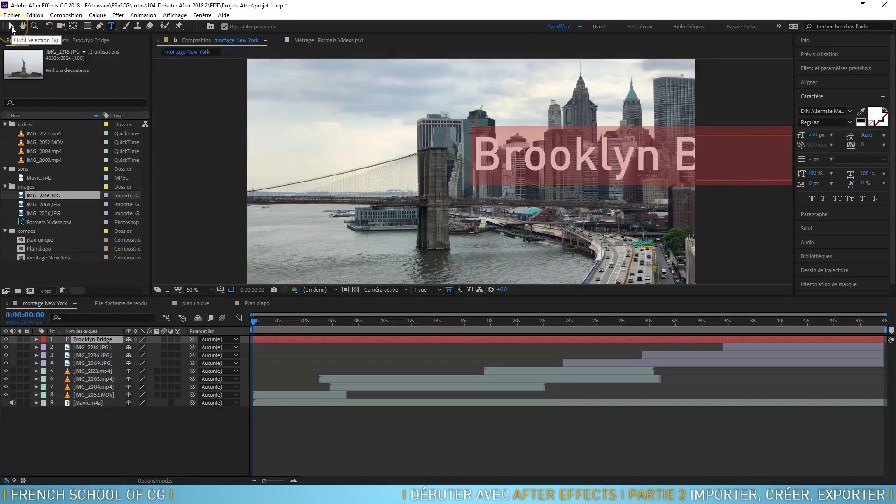
left_click(512, 158)
left_click_drag(601, 163, 383, 95)
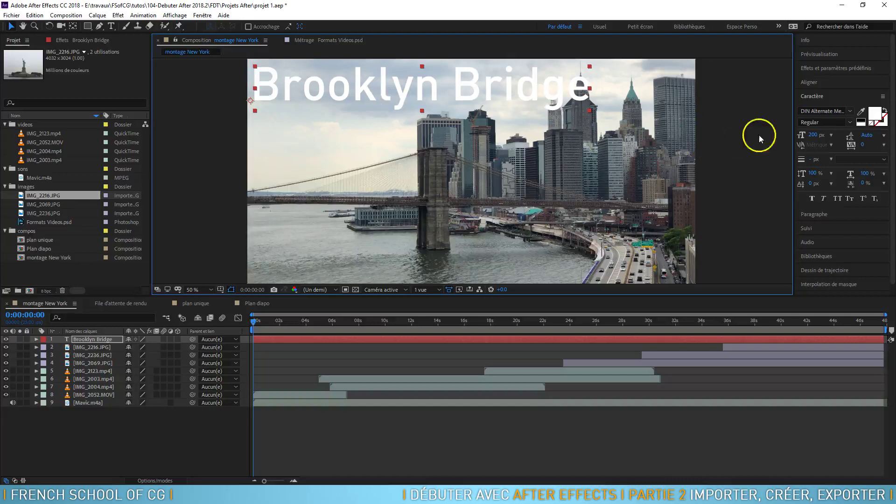
Format the title at 150 px in all caps and nudge it closer to the upper edge of the frame.
left_click(812, 135)
type("150")
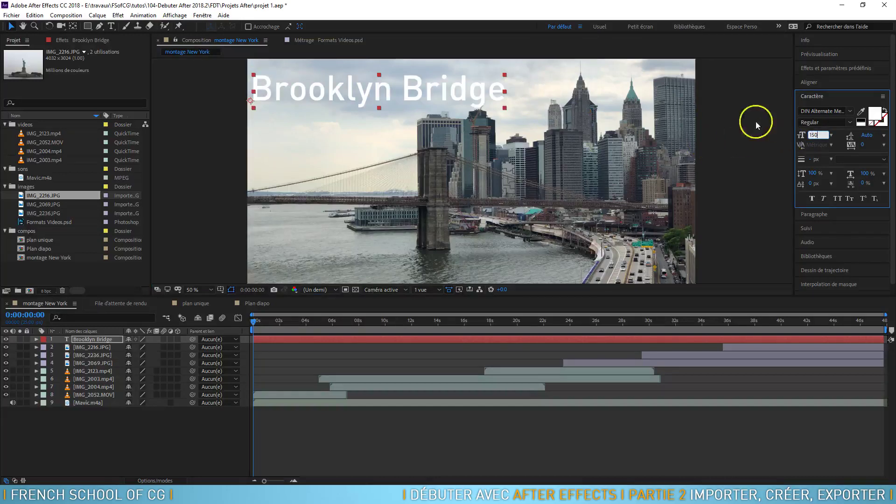
left_click(414, 90)
mouse_move(414, 89)
left_mouse_down()
mouse_move(414, 76)
mouse_move(420, 81)
left_mouse_up()
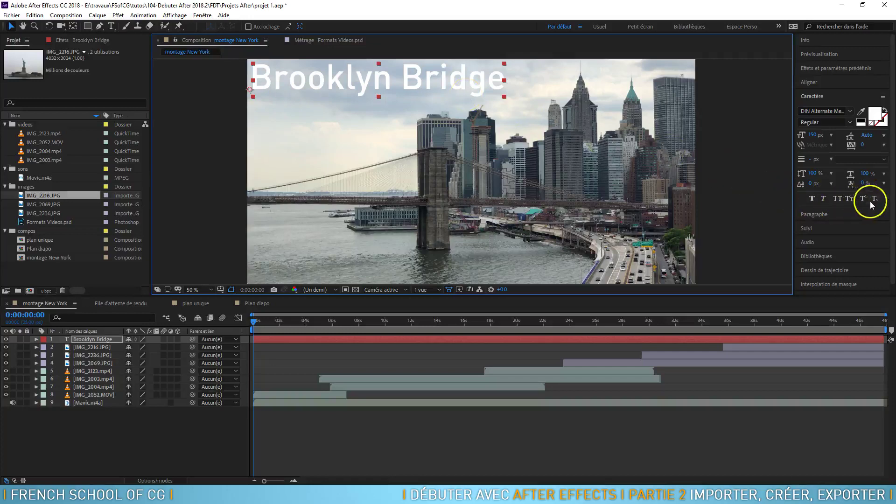
left_click(840, 199)
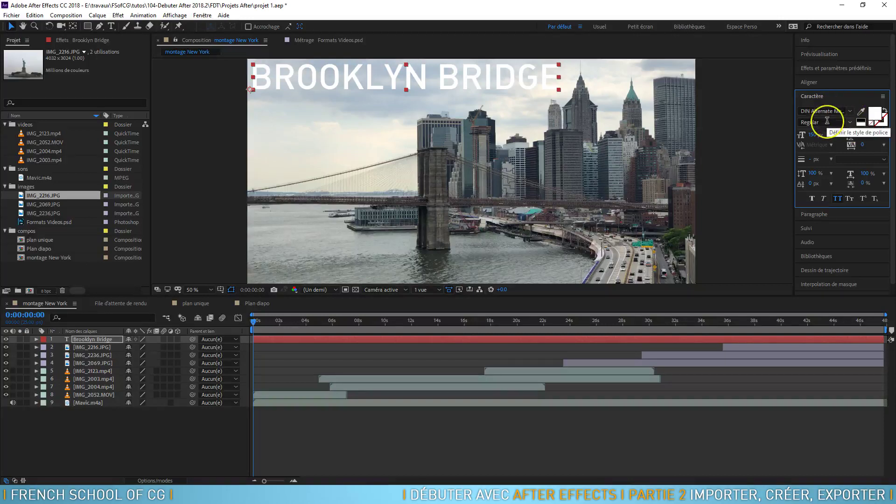
Try a red FF0000 fill on the title and restore the white fill.
left_click(874, 116)
left_click(630, 132)
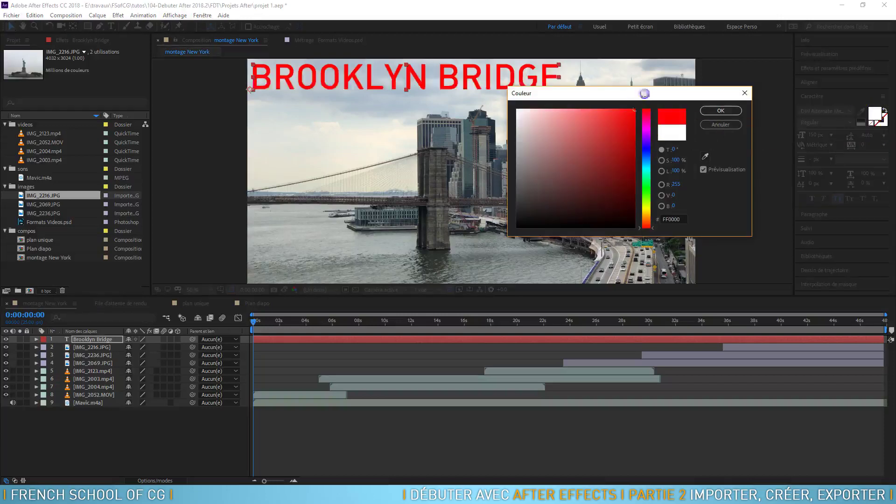
left_click(720, 110)
left_click(861, 120)
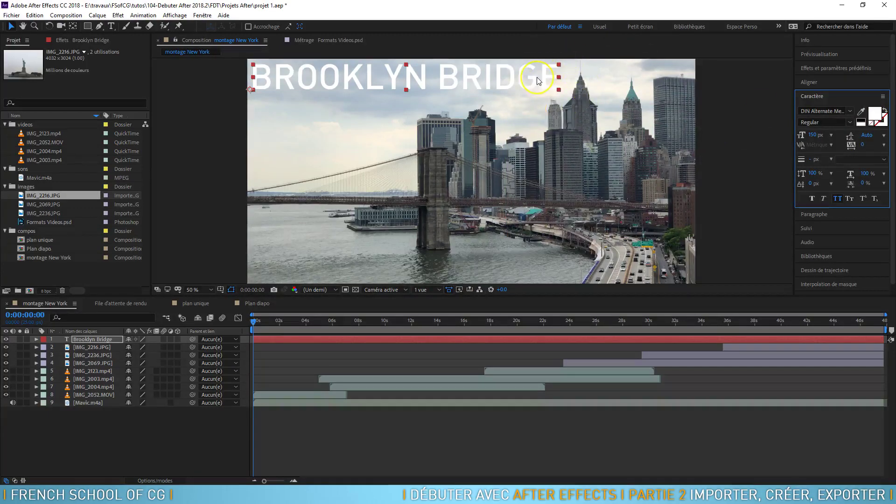
Try a 10 px black outline on the title and return the stroke width to 0 px.
left_click(812, 159)
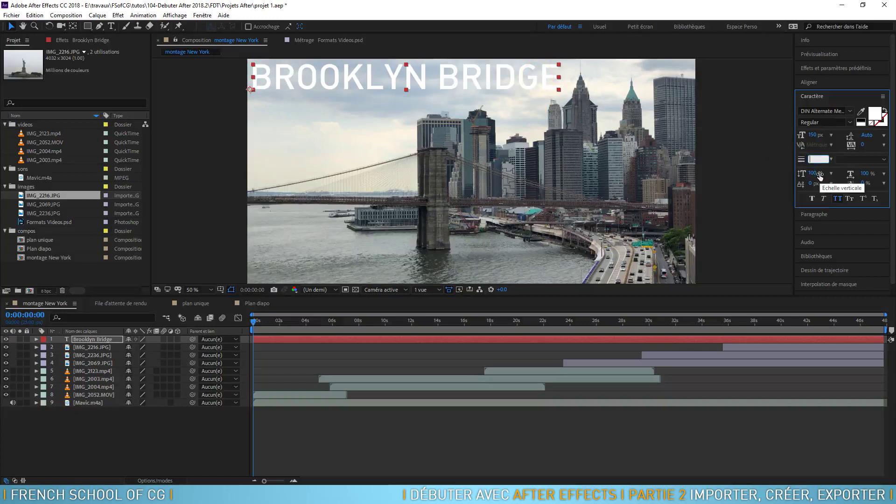
type("10")
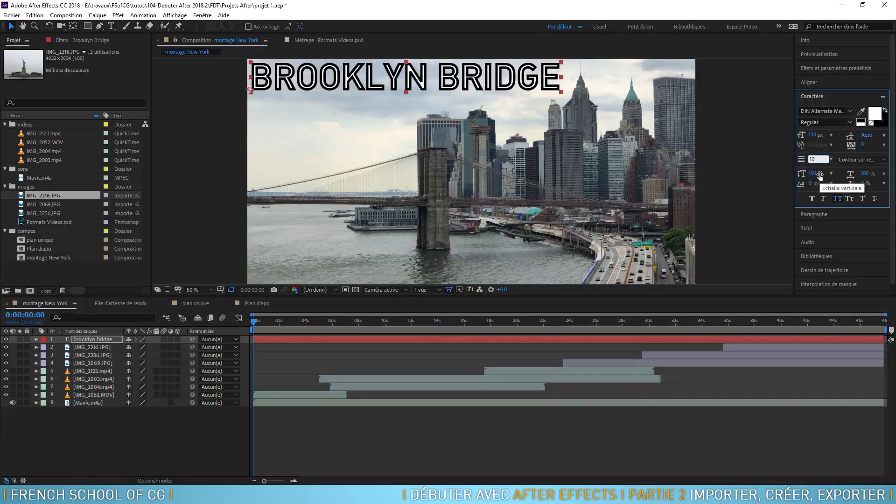
key("BackSpace")
key("BackSpace")
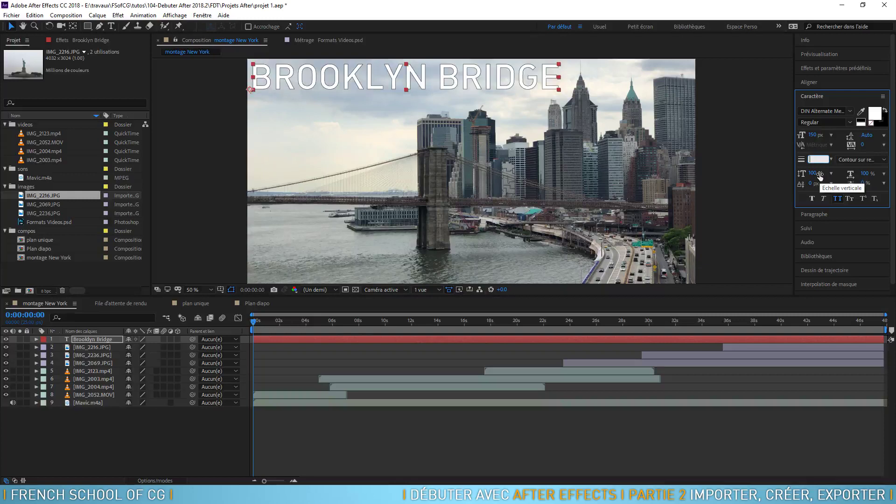
left_click(817, 184)
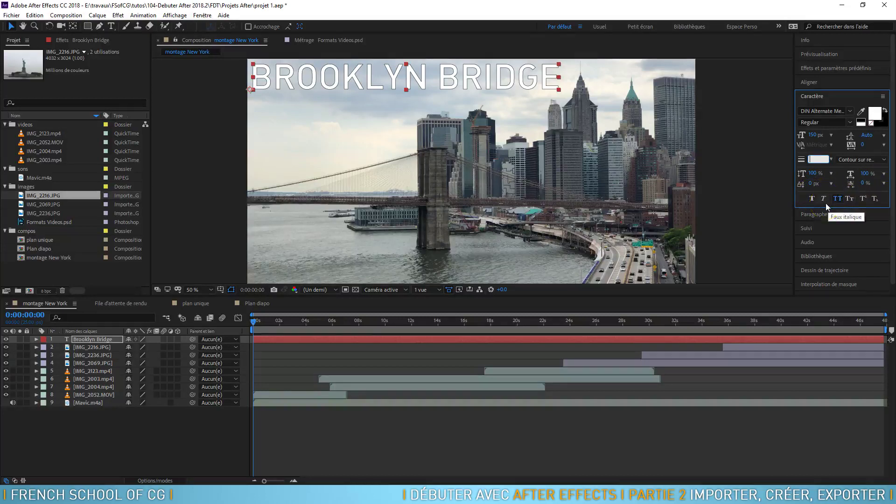
left_click(820, 159)
type("0")
key("Return")
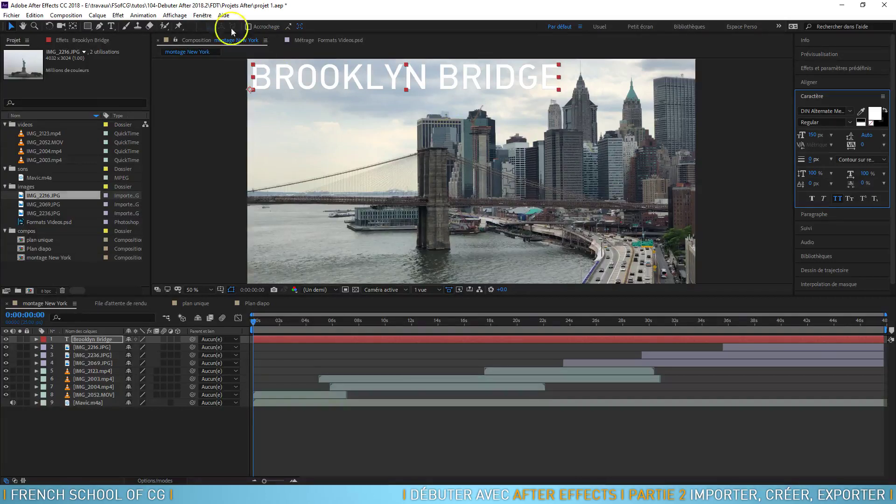
Add a drop shadow layer style (Ombre portée) to the Brooklyn Bridge text layer.
left_click(97, 15)
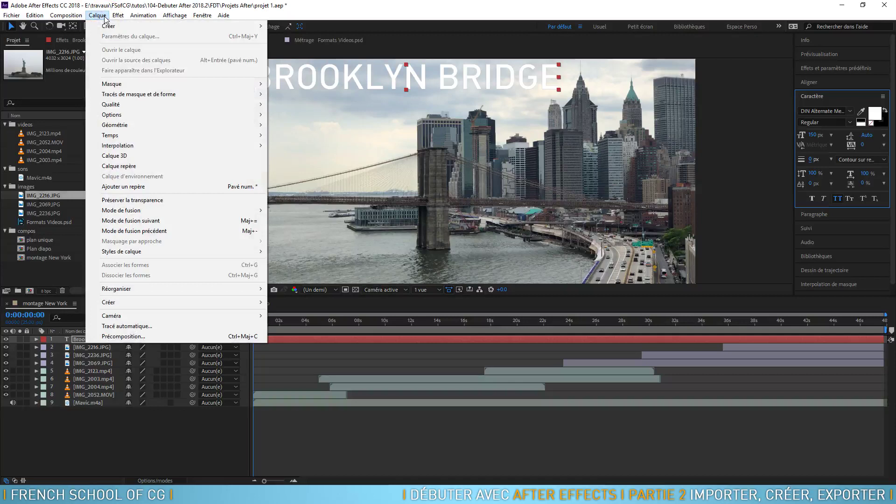
mouse_move(164, 250)
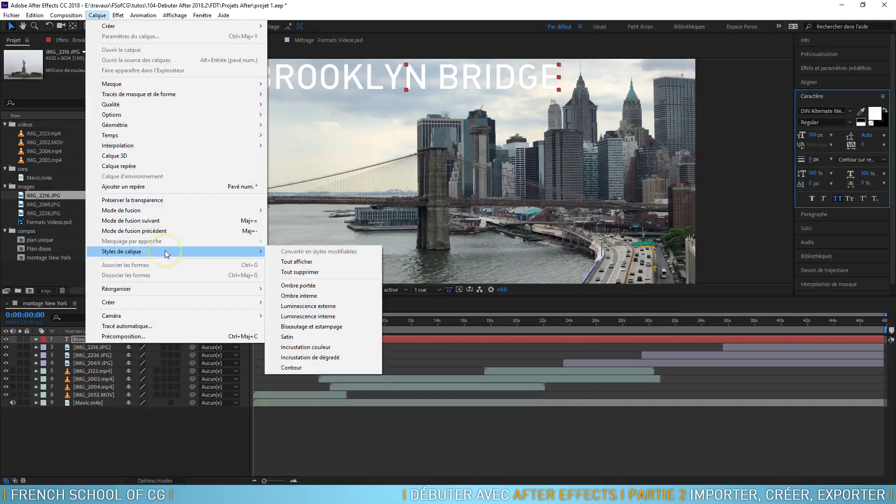
left_click(298, 285)
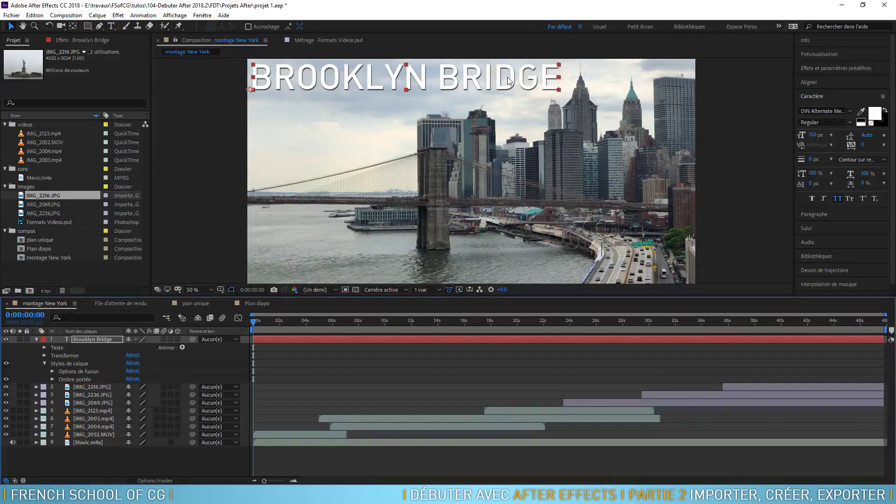
Undo the drop shadow layer style and apply the Ombre portée effect to the Brooklyn Bridge title instead.
key("ctrl+z")
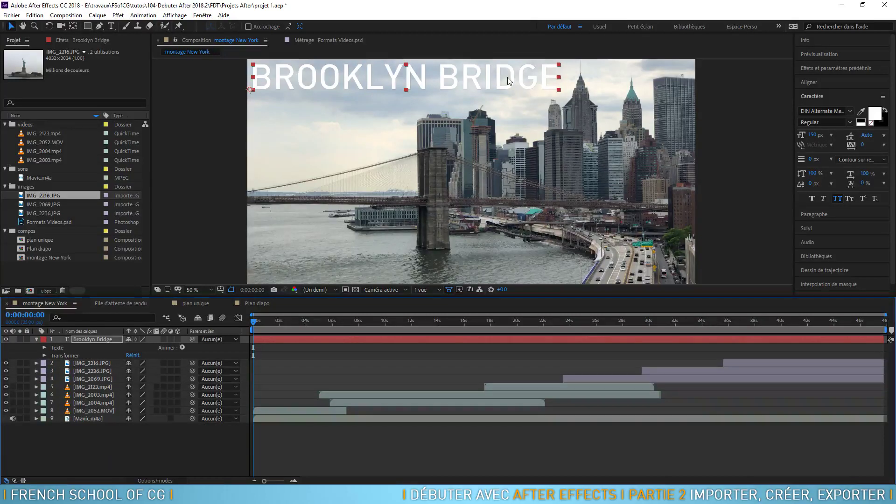
left_click(830, 69)
left_click(820, 81)
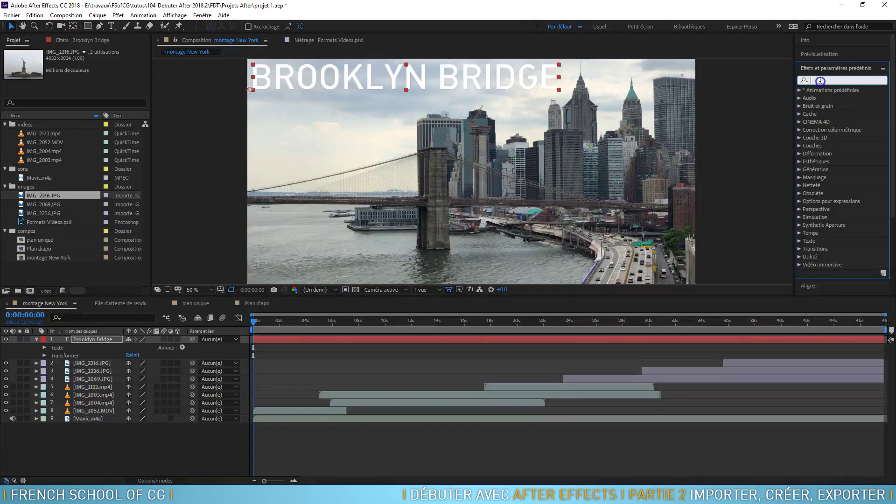
type("ombre")
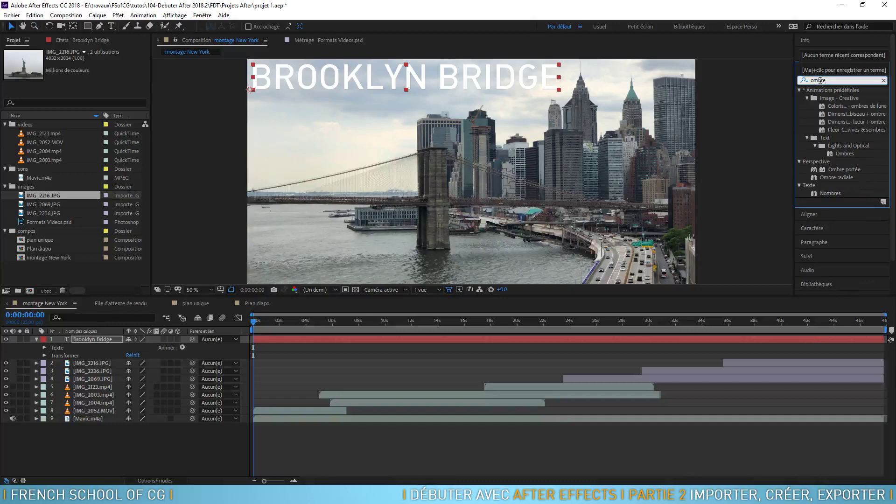
left_click_drag(843, 170, 108, 338)
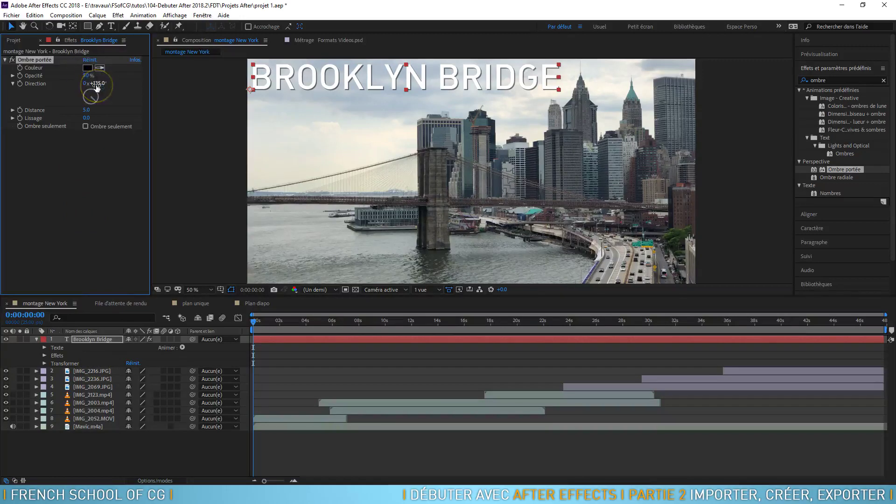
Set the title's Ombre portée effect to a Lissage of 20 and a Distance of 0.
left_click(85, 120)
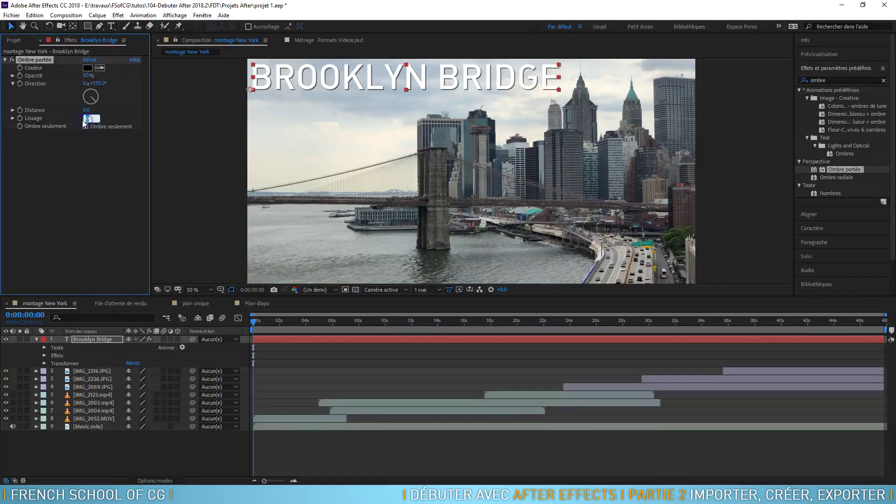
key("Return")
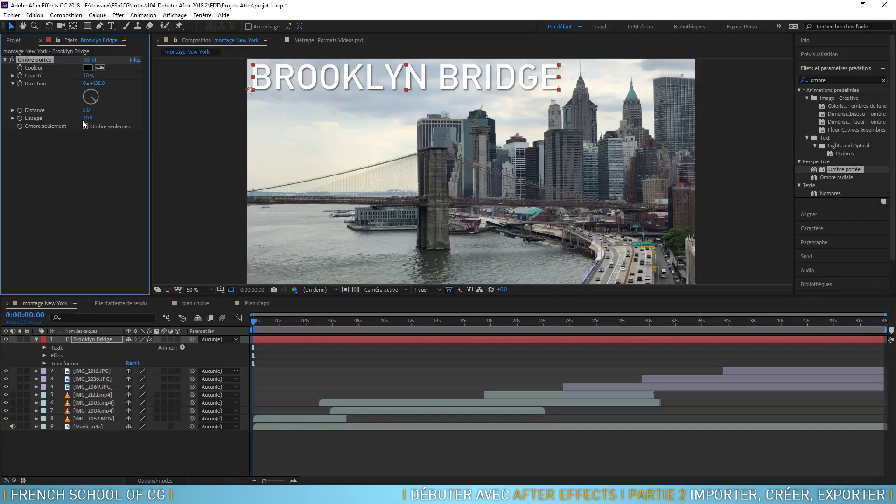
left_click(86, 111)
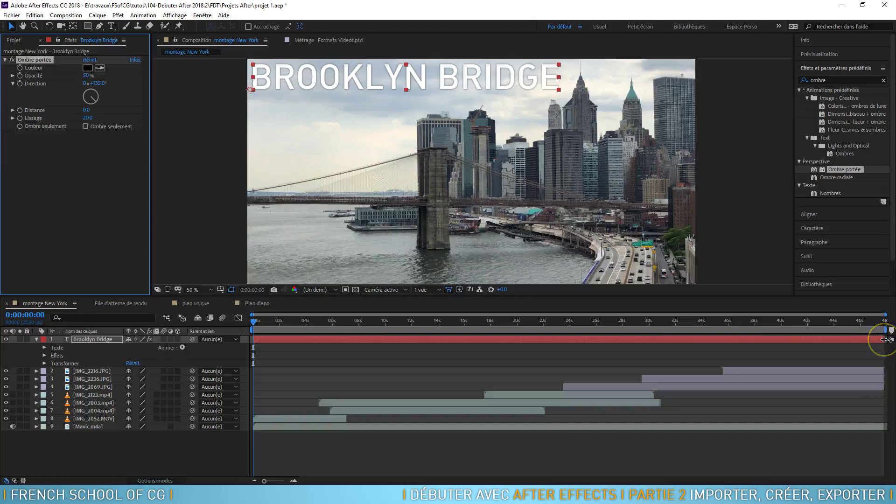
Trim the end of the title layer to the end of IMG_2052.MOV and preview the transition into the next clip.
left_click_drag(884, 339, 347, 365)
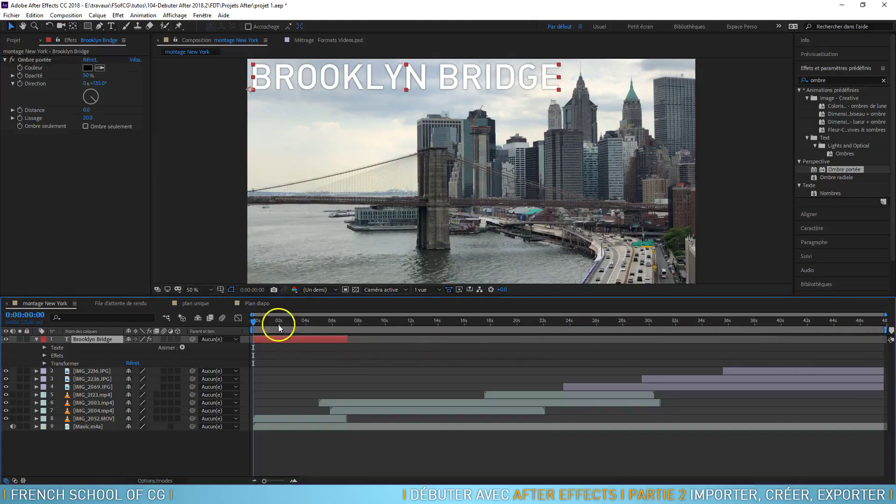
left_click_drag(254, 321, 402, 332)
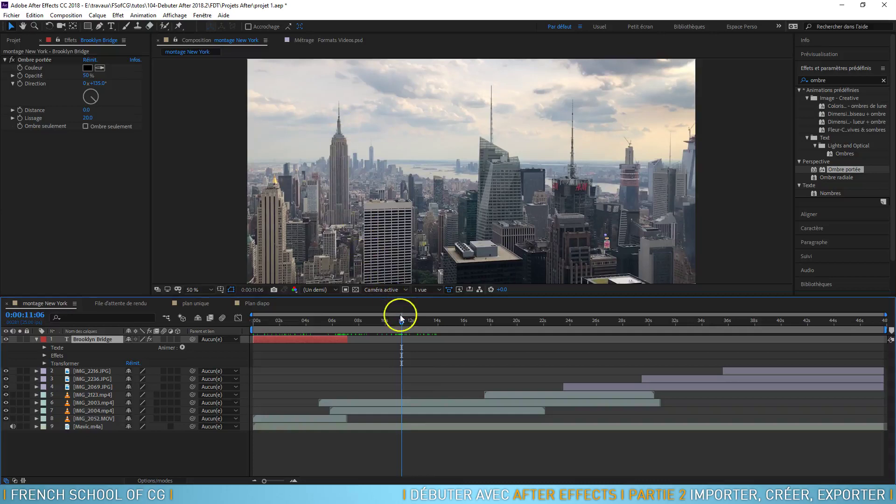
left_click_drag(401, 323, 337, 323)
Using IMG_2004.mp4's opacity keyframes as reference, trim the title layer to span from about 0:00:01:09 to about 0:00:05:03.
left_click(72, 419)
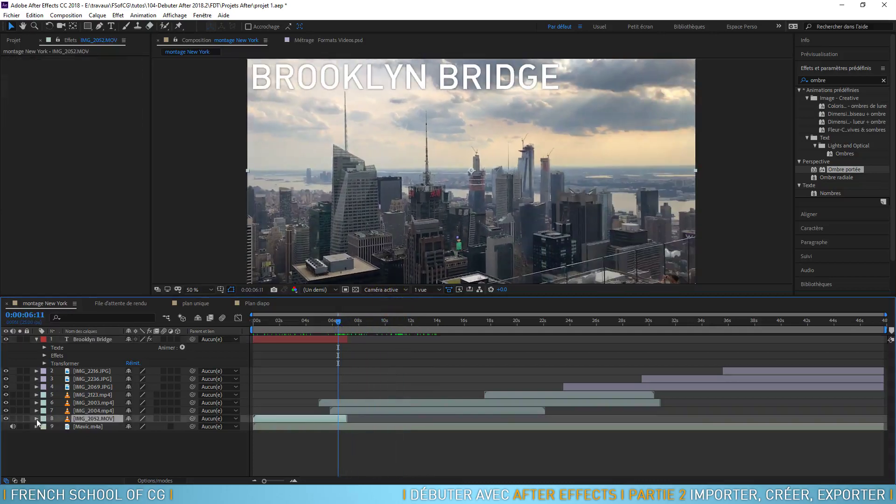
left_click(72, 411)
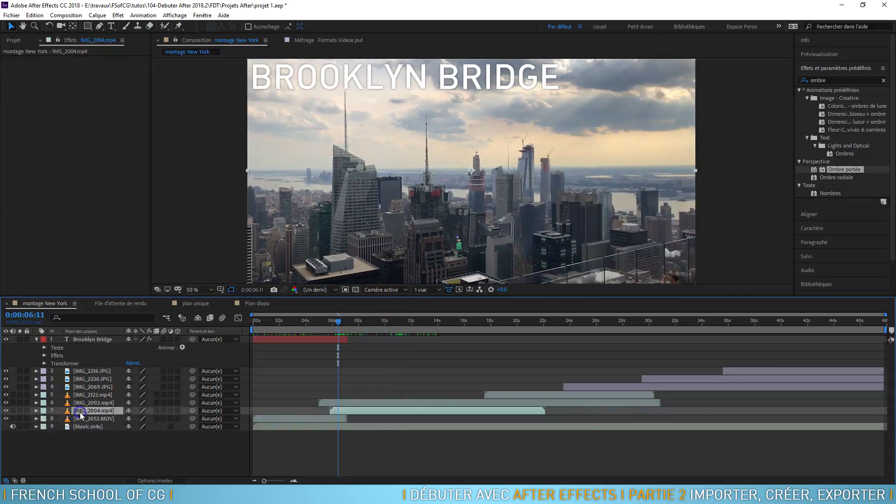
left_click(37, 410)
left_click_drag(337, 323, 329, 328)
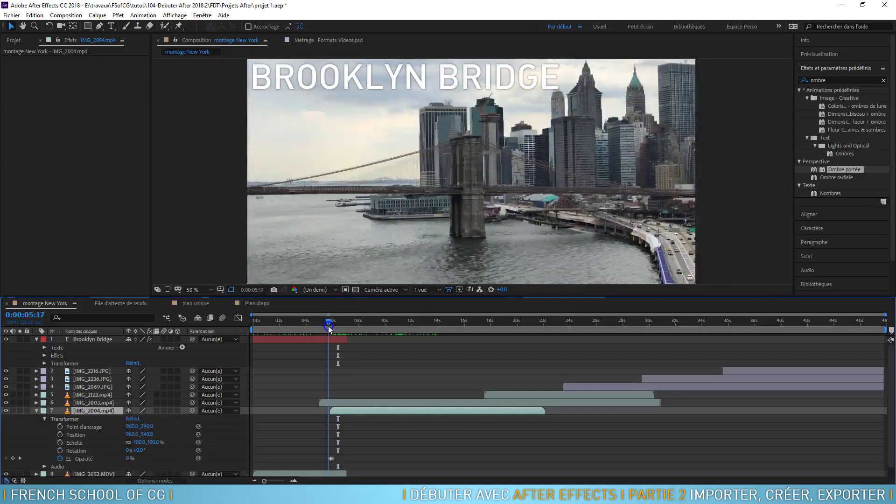
left_click(328, 339)
left_click_drag(348, 339, 319, 342)
left_click_drag(253, 339, 253, 338)
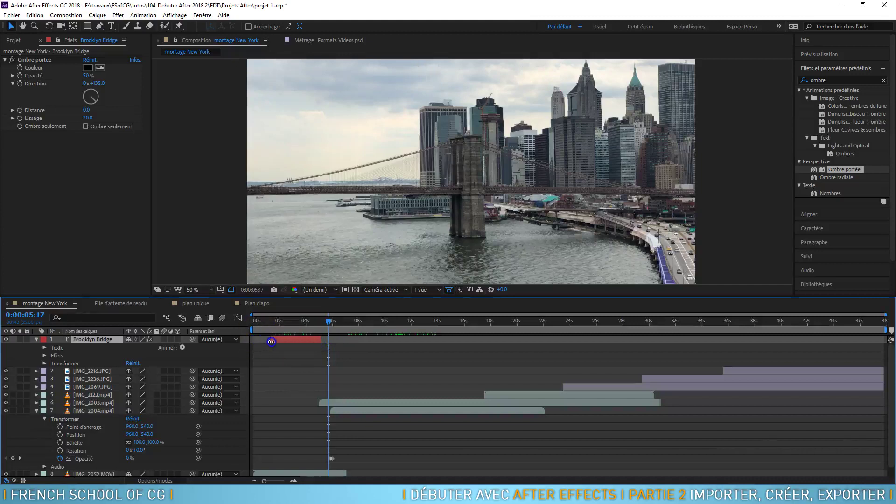
Keyframe a fade-in on the title with opacity 0% at 0:00:01:09 and 100% at 0:00:01:22.
left_click(316, 329)
left_click_drag(328, 323, 273, 326)
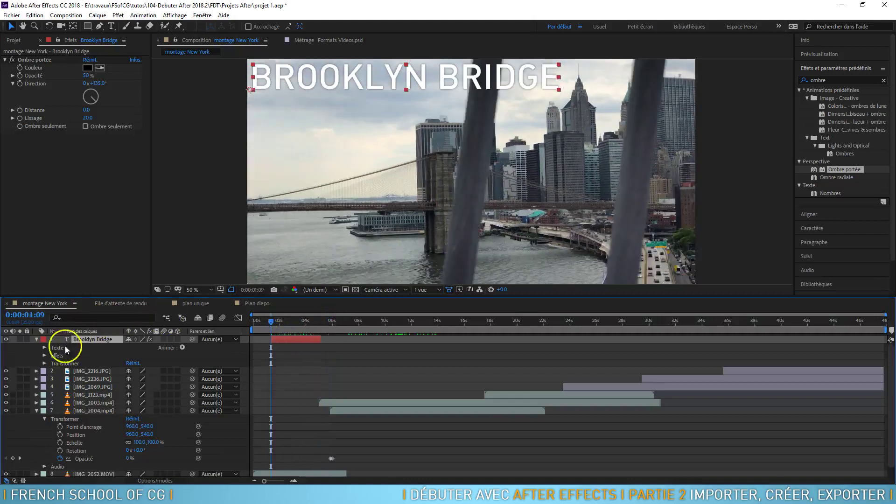
left_click(44, 363)
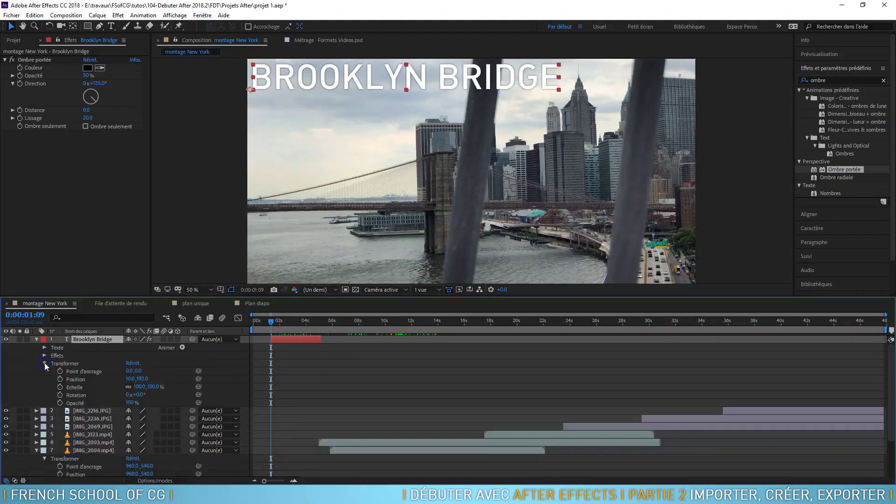
left_click(59, 402)
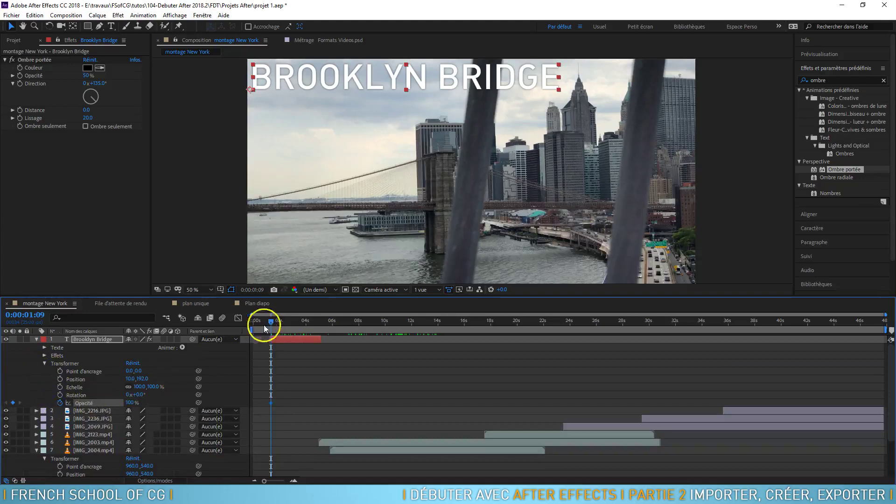
mouse_move(266, 321)
left_mouse_down()
mouse_move(256, 321)
mouse_move(269, 323)
left_mouse_up()
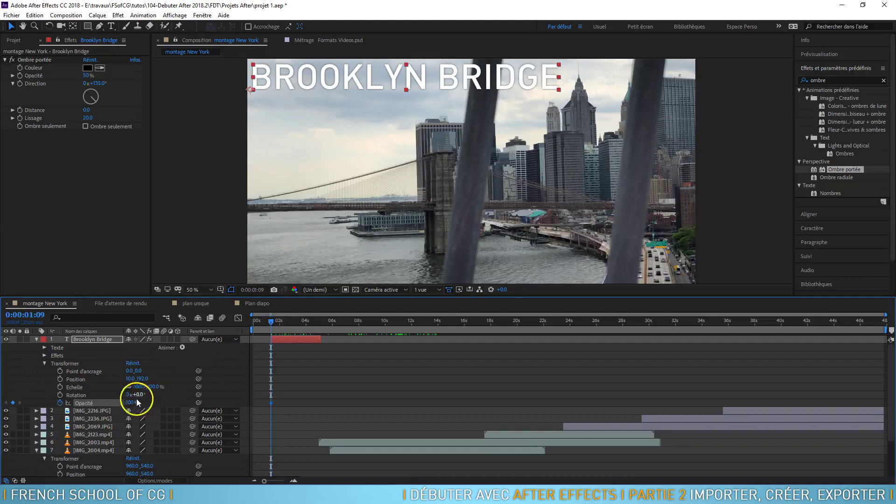
type("0")
key("Return")
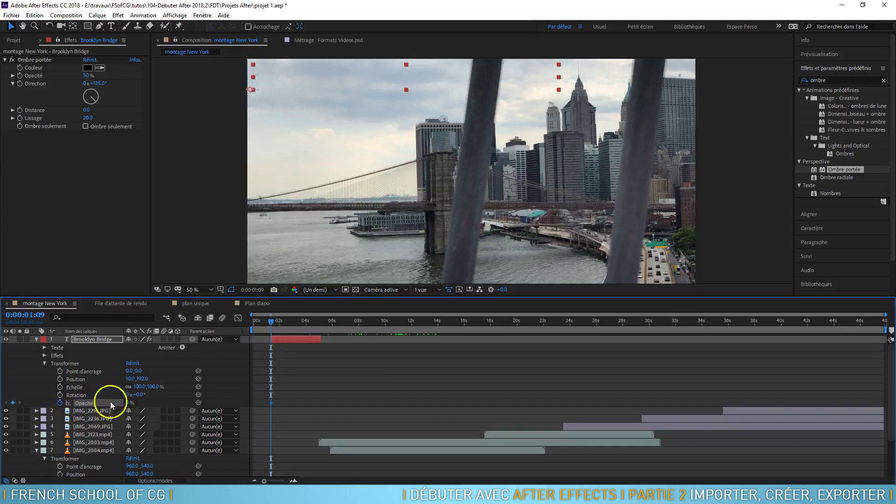
left_click_drag(270, 324, 279, 322)
left_click_drag(129, 402, 180, 401)
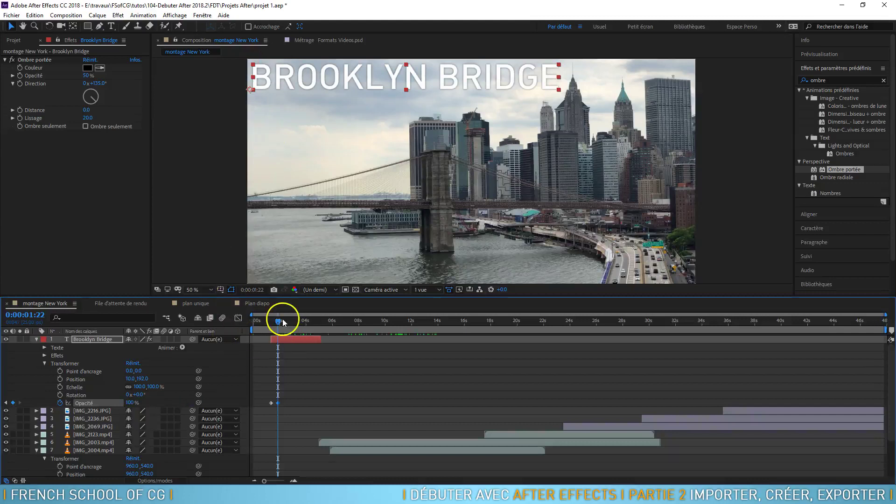
Keyframe a fade-out on the title by copying the 100% opacity keyframe to 0:00:04:16 and setting 0% at 0:00:05:03.
left_click_drag(280, 322, 316, 331)
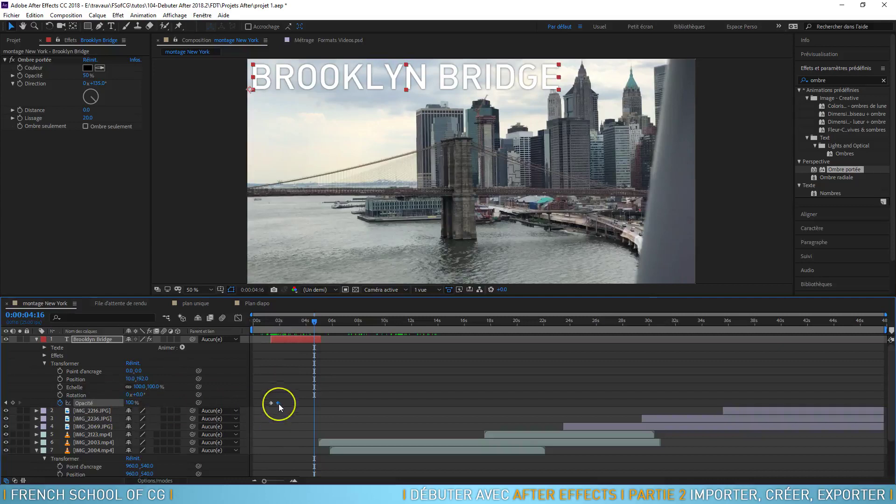
mouse_move(279, 404)
key("ctrl+c")
key("ctrl+v")
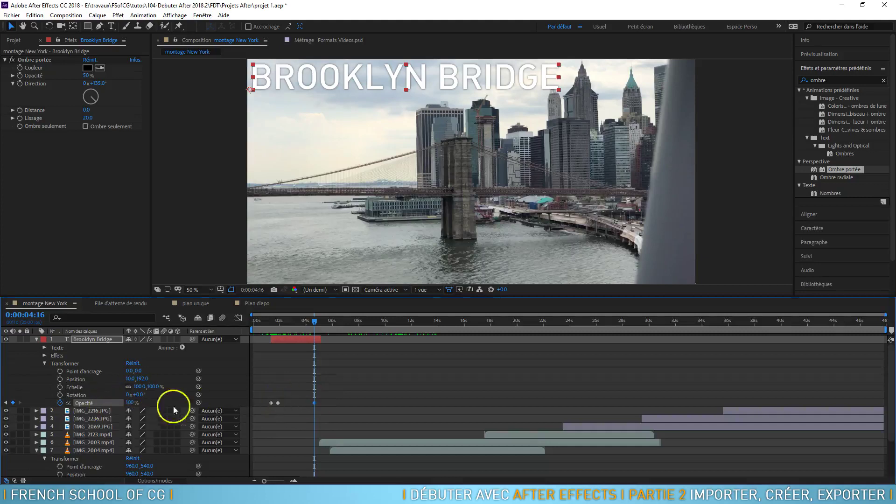
left_click_drag(314, 325, 320, 325)
left_click_drag(132, 402, 56, 407)
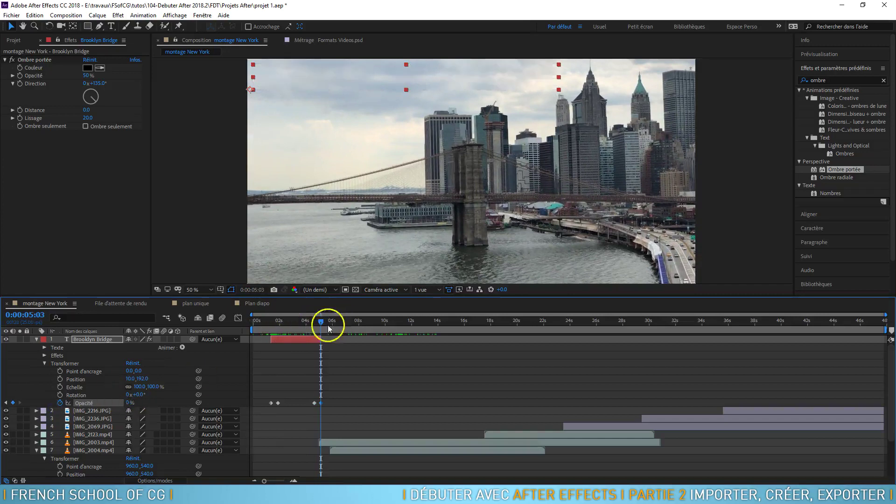
Preview the title's fades from 0:00:01:09 to 0:00:05:03.
left_click_drag(321, 328, 271, 329)
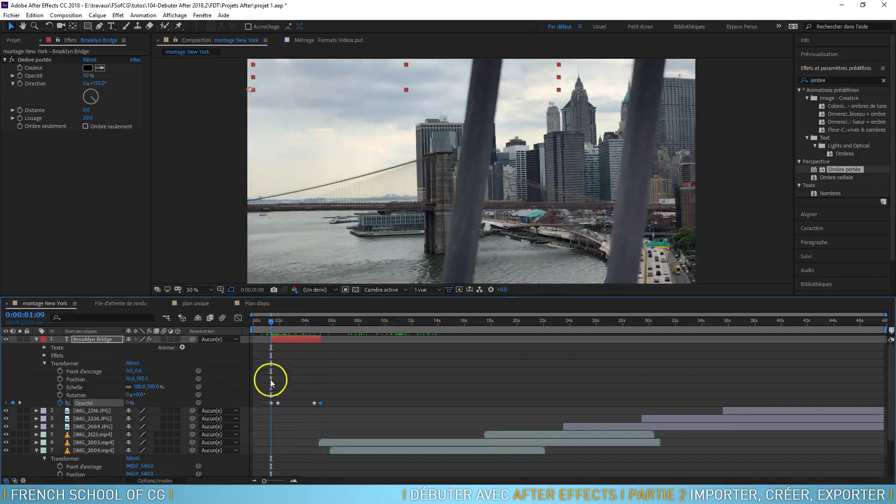
left_click(275, 325)
left_click_drag(276, 325, 320, 379)
Try deleting the title's 100% opacity keyframe at 0:00:04:16, preview the fade, and undo the deletion.
left_click(316, 403)
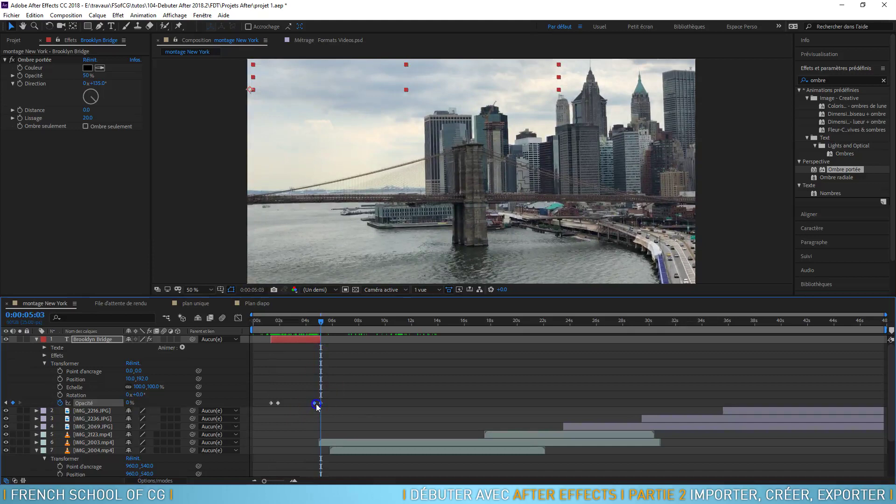
mouse_move(317, 407)
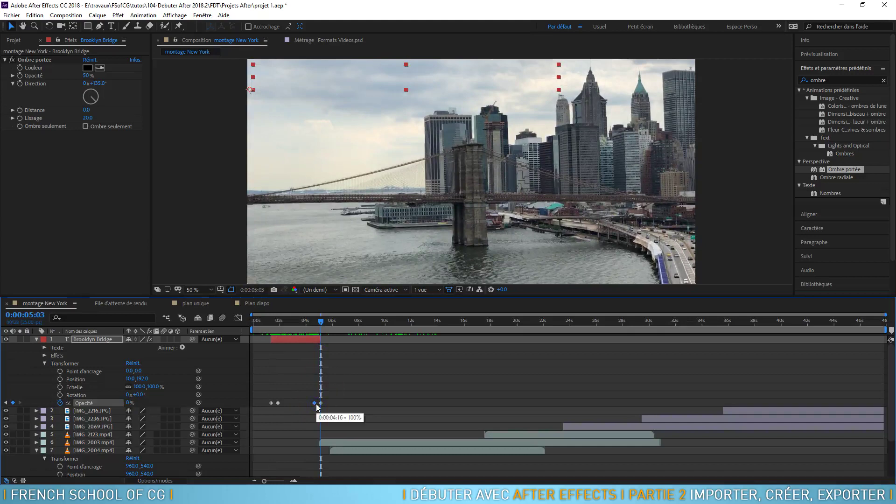
key("Delete")
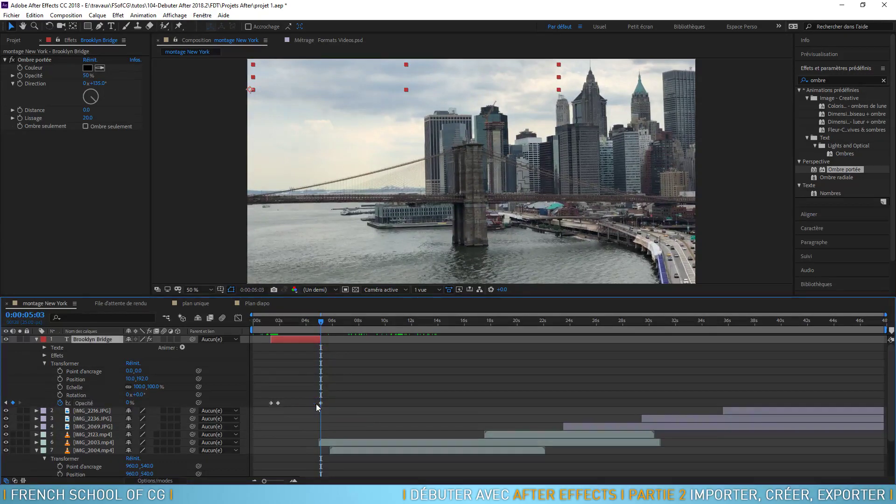
left_click(321, 323)
left_click_drag(321, 325, 278, 330)
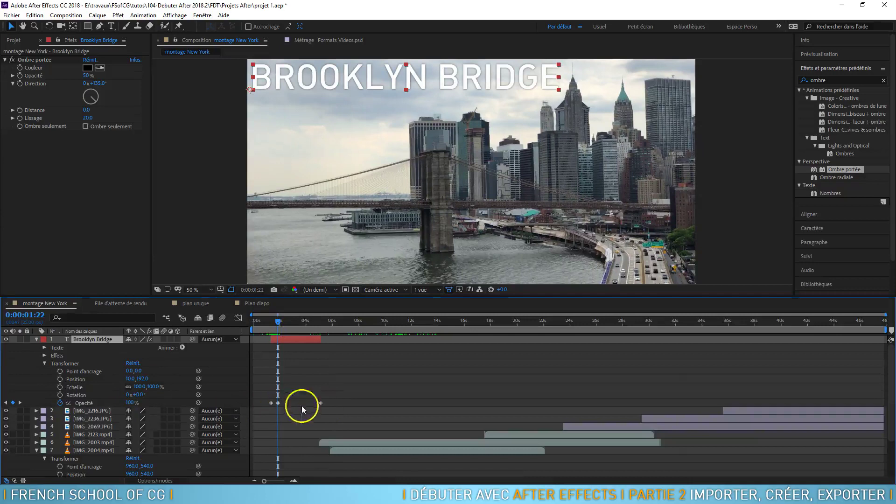
left_click_drag(278, 321, 301, 331)
key("ctrl+z")
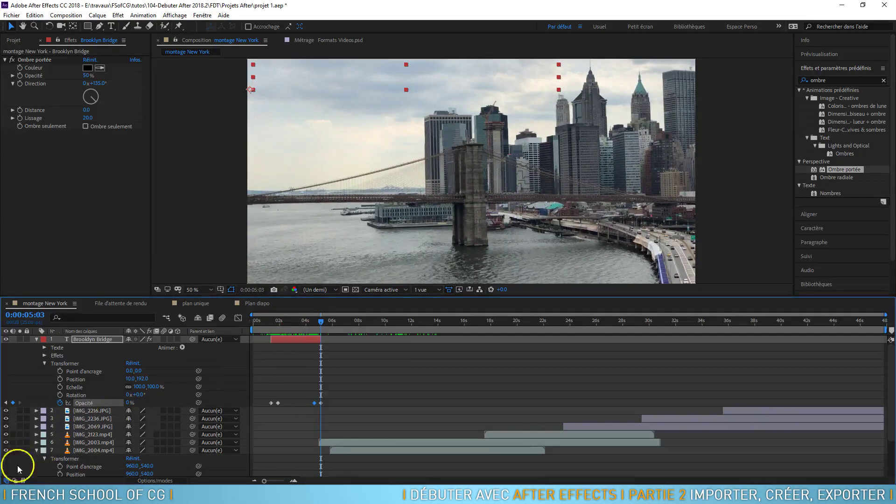
Collapse IMG_2004.mp4's properties, select the title layer, and review the montage through to the Statue of Liberty image.
left_click(36, 451)
left_click(91, 341)
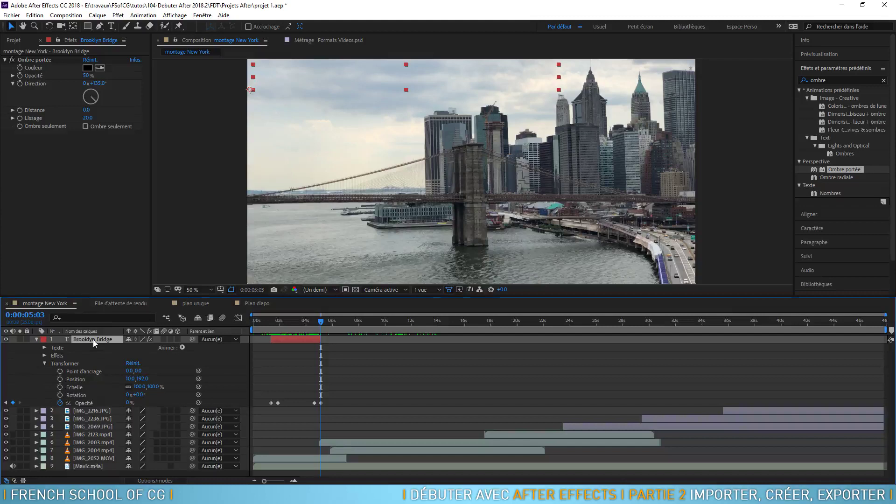
left_click_drag(321, 320, 298, 326)
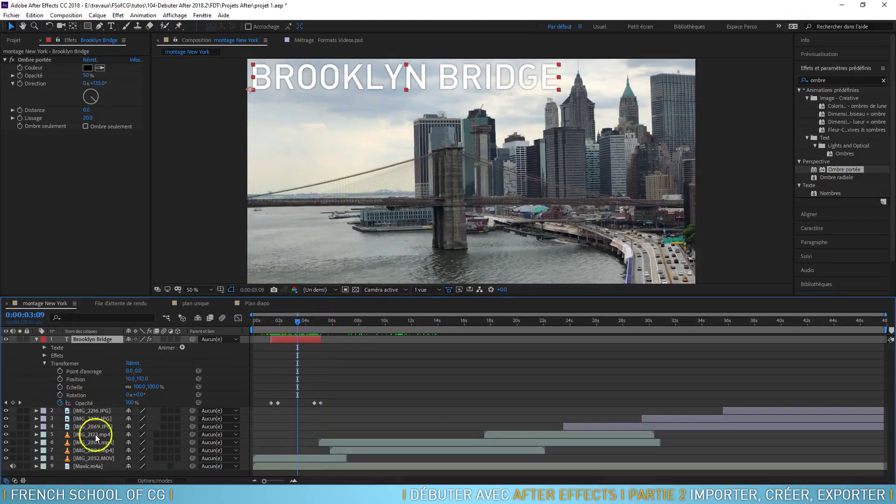
mouse_move(298, 320)
left_mouse_down()
mouse_move(544, 329)
mouse_move(564, 340)
mouse_move(471, 342)
mouse_move(562, 361)
mouse_move(436, 358)
mouse_move(502, 382)
mouse_move(608, 395)
mouse_move(755, 450)
left_mouse_up()
left_click_drag(756, 449, 730, 450)
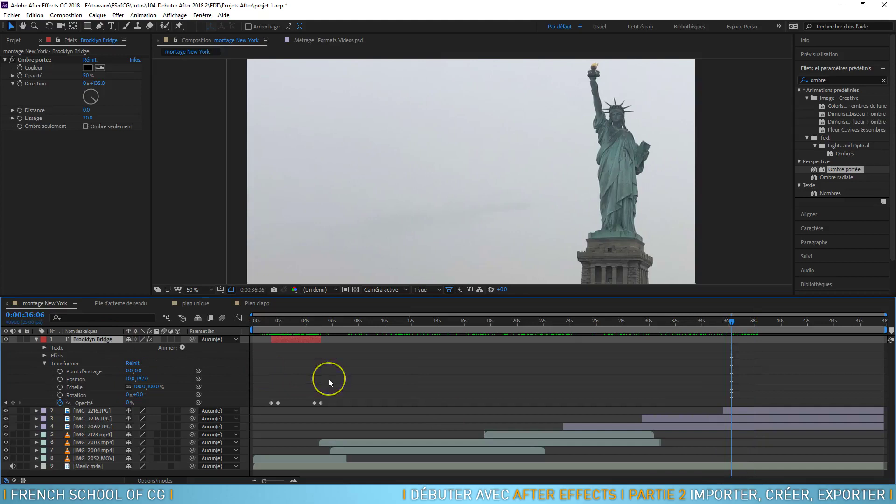
Duplicate the Brooklyn Bridge title layer six times, collapse the original's properties, and move the current time to 0:00:06:16.
key("ctrl+d")
key("ctrl+d")
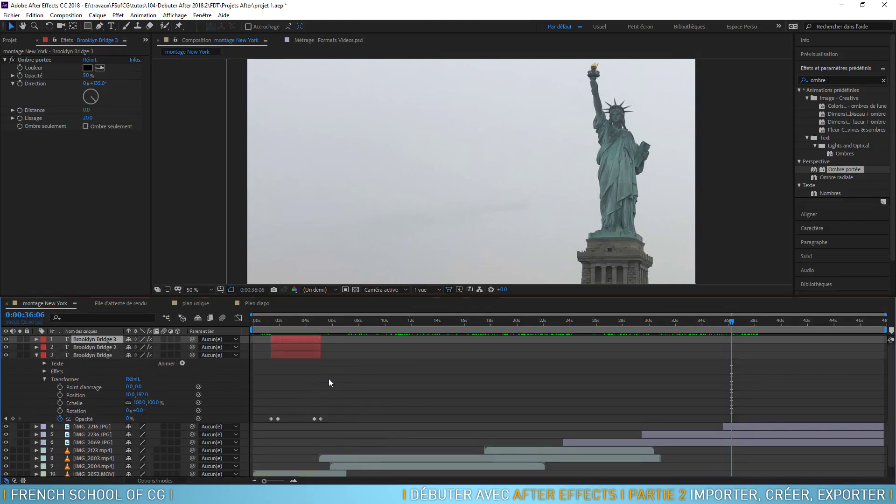
key("ctrl+d")
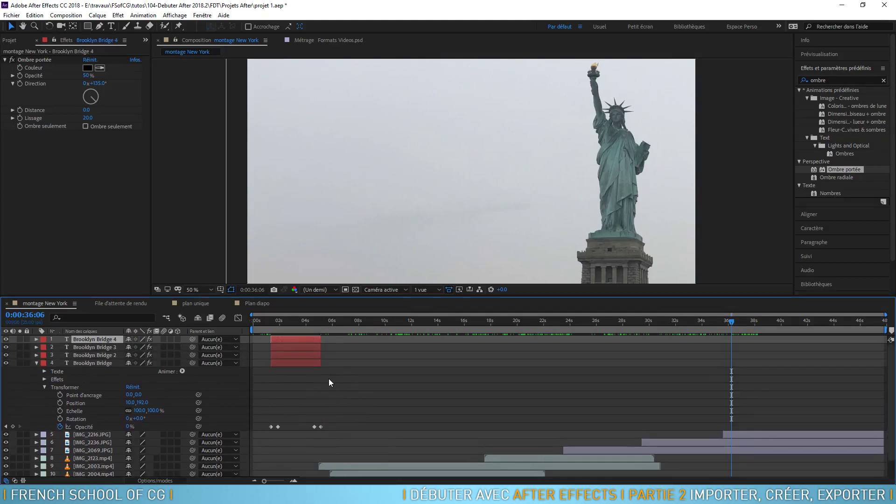
key("ctrl+d")
key("ctrl+d")
key("ctrl+d")
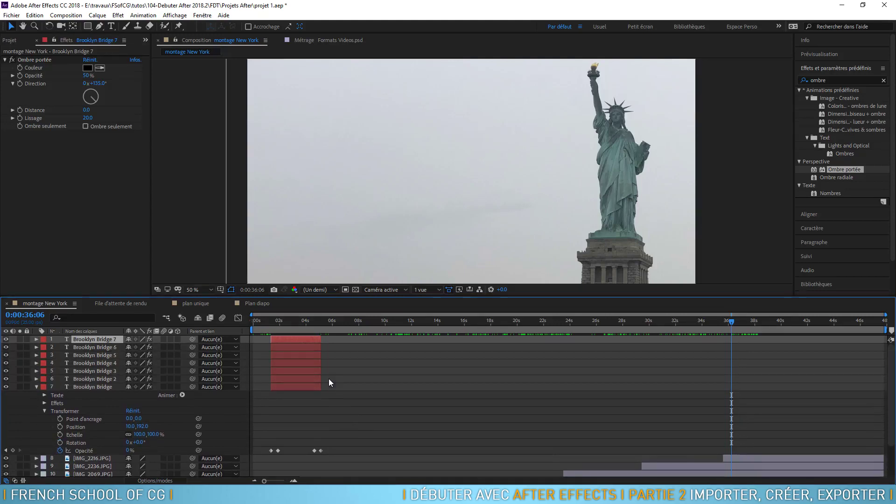
left_click(36, 387)
left_click_drag(733, 334, 342, 353)
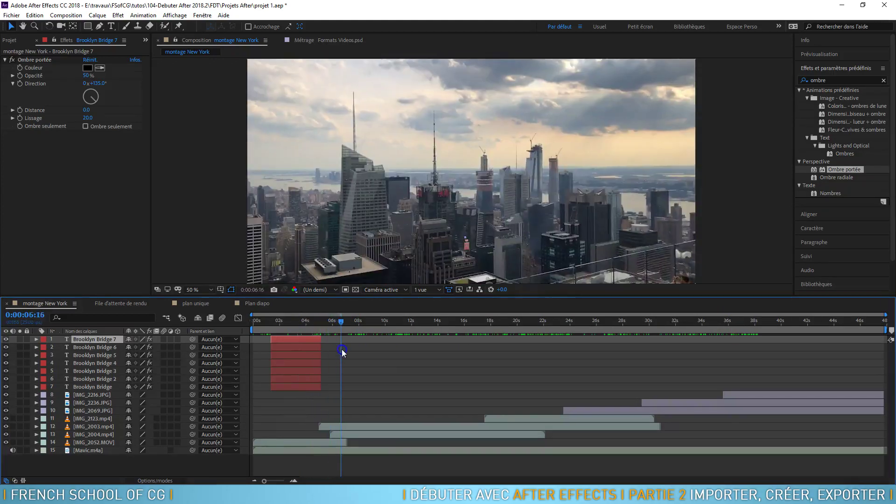
Select the six duplicated Brooklyn Bridge title layers, start them at 0:00:06:16, and move the current time to 0:00:12:16.
left_click(101, 379)
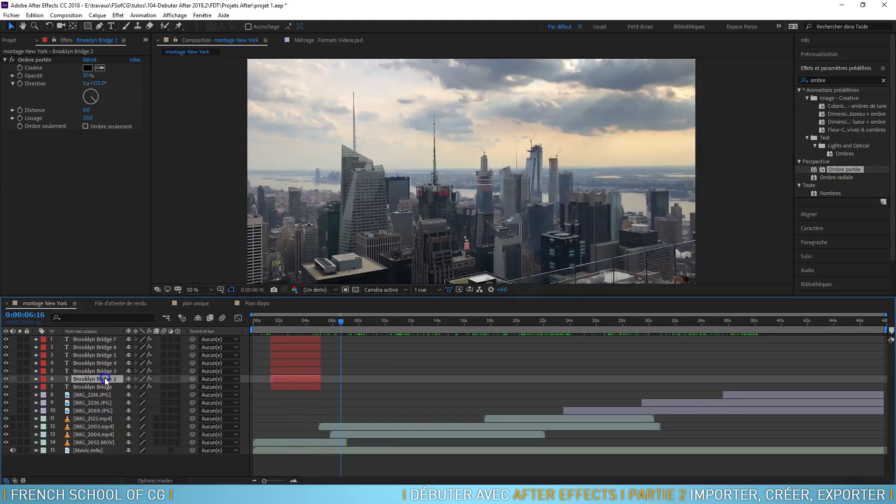
left_click(106, 340, "shift")
mouse_move(105, 339)
left_mouse_down()
mouse_move(157, 339)
mouse_move(114, 339)
left_mouse_up()
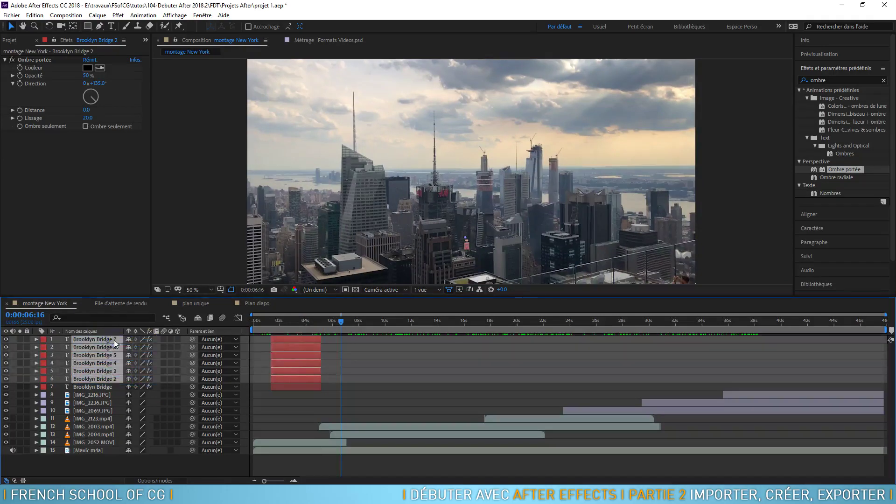
left_click(100, 387)
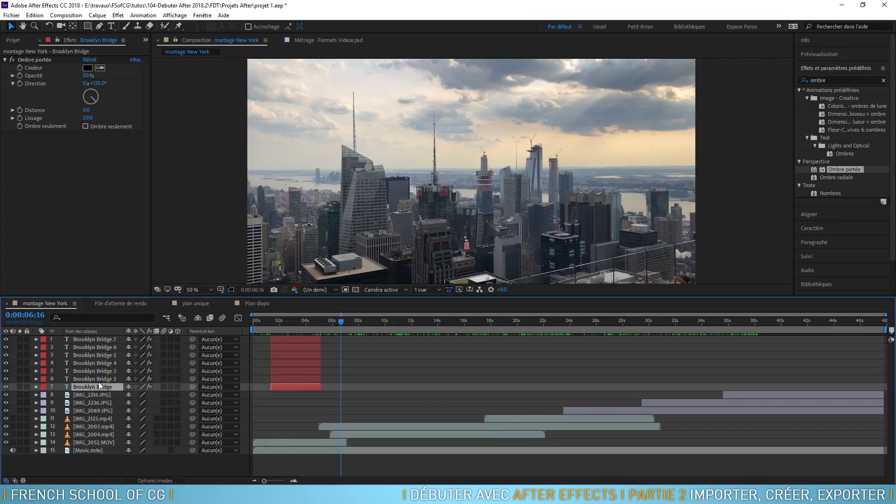
left_click(99, 379)
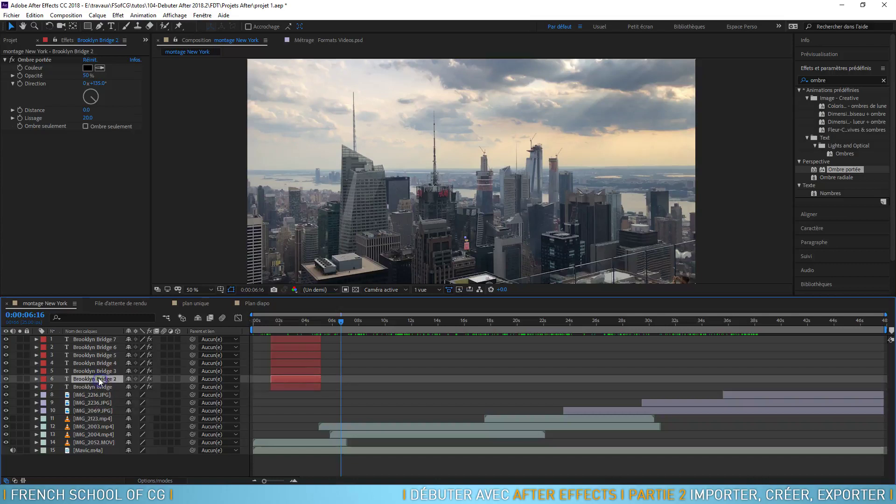
left_click(103, 340, "shift")
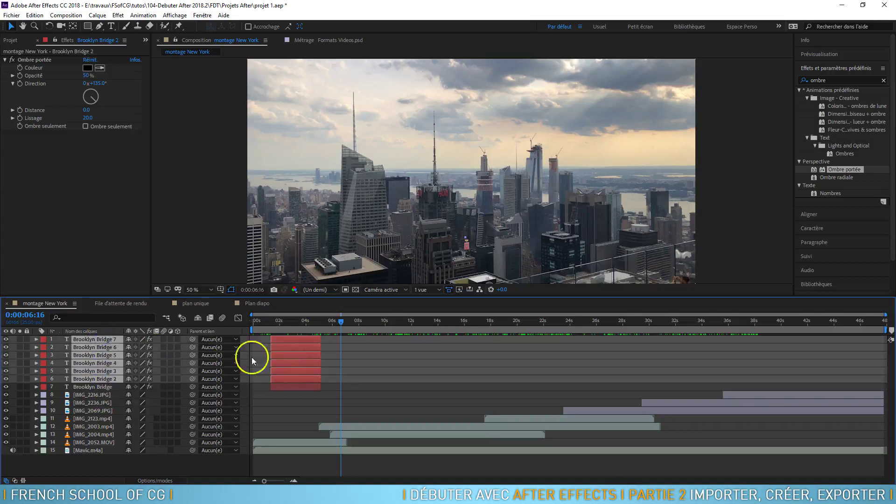
left_click_drag(284, 343, 421, 339)
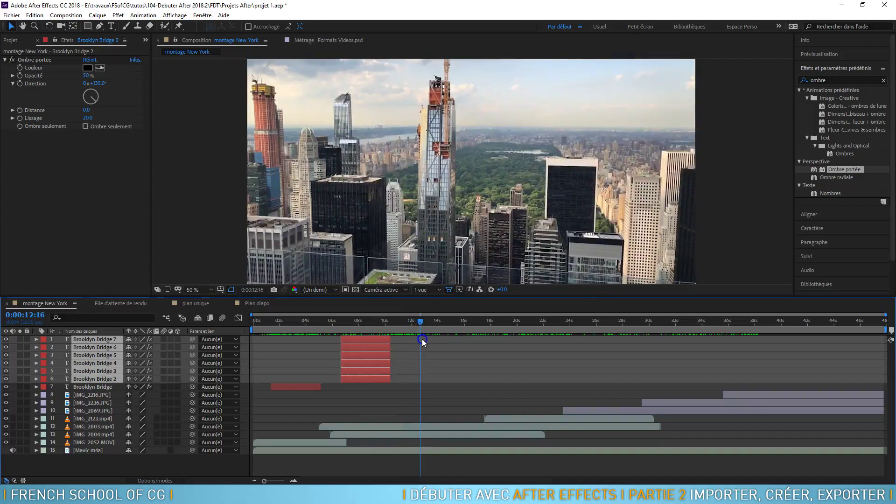
Start the Brooklyn Bridge 3 title at 0:00:12:16 and titles 4 to 7 at 0:00:18:11, leaving the earlier ones in place.
left_click(108, 380, "ctrl")
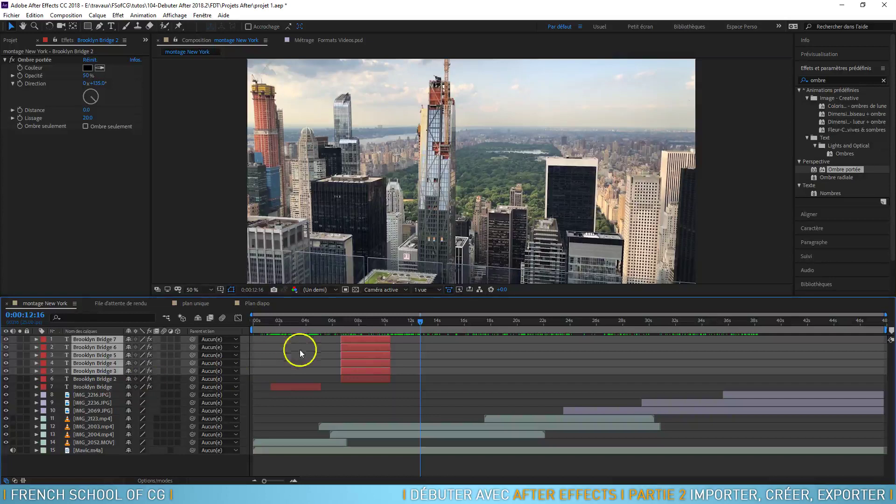
left_click_drag(358, 340, 497, 332)
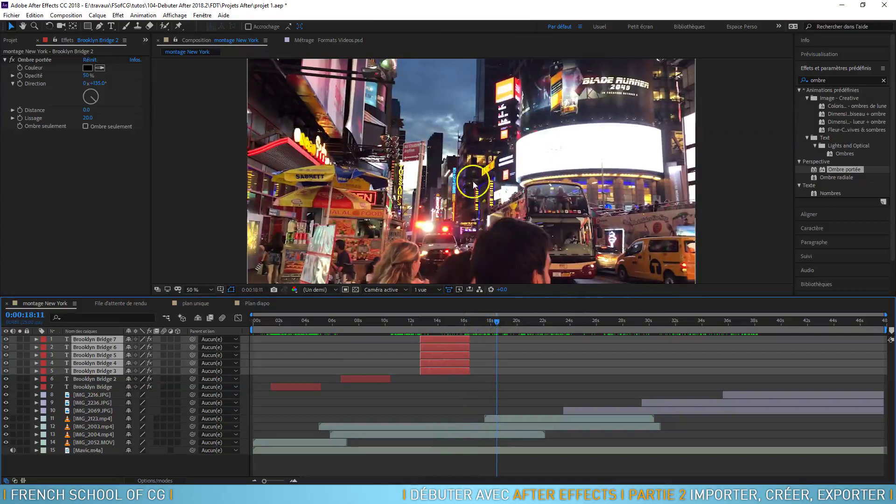
left_click(97, 370, "ctrl")
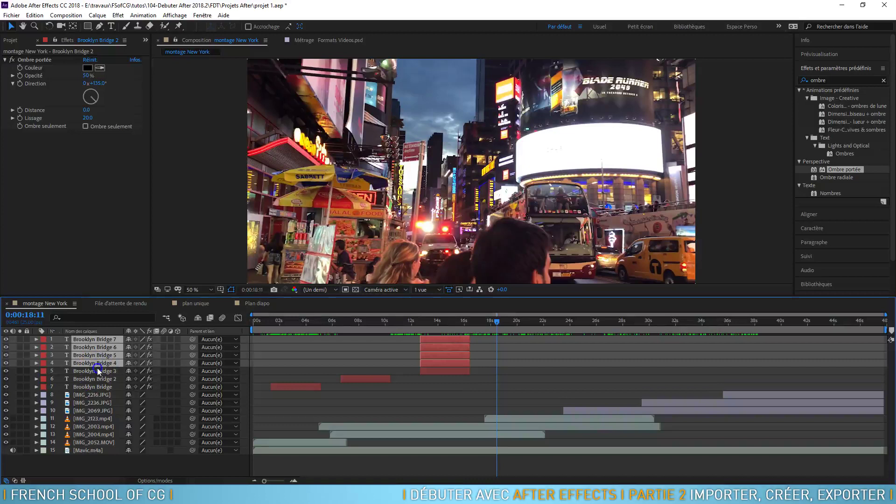
left_click_drag(436, 341, 581, 339)
left_click(334, 376)
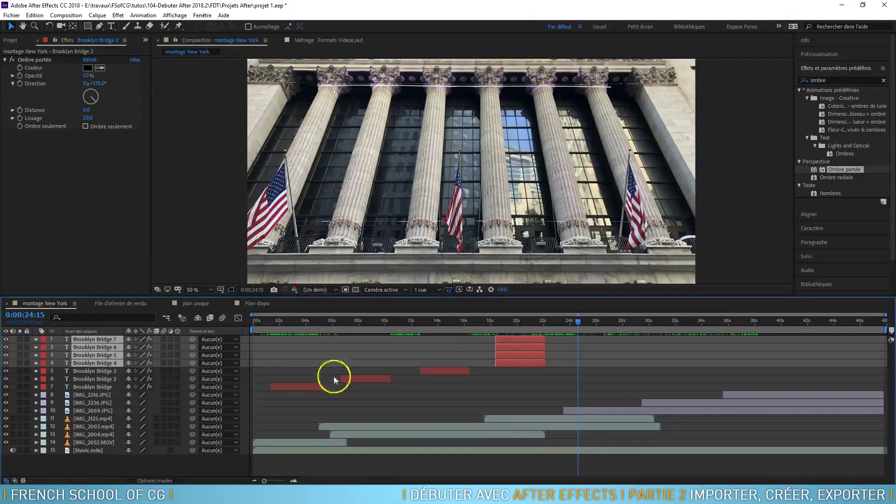
Stagger Brooklyn Bridge titles 5, 6 and 7 to start at 0:00:24:15, 0:00:30:14 and 0:00:36:11.
left_click(110, 365, "ctrl")
left_click_drag(521, 343, 657, 334)
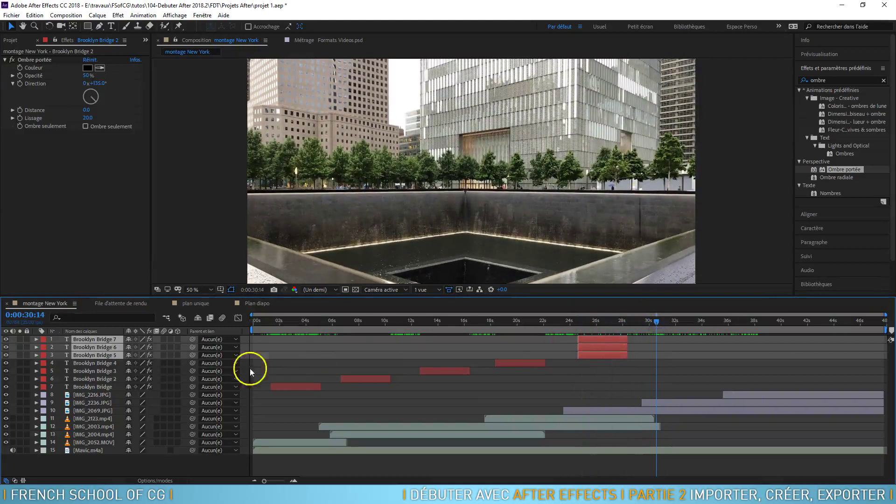
left_click(105, 355, "ctrl")
left_click_drag(603, 340, 735, 330)
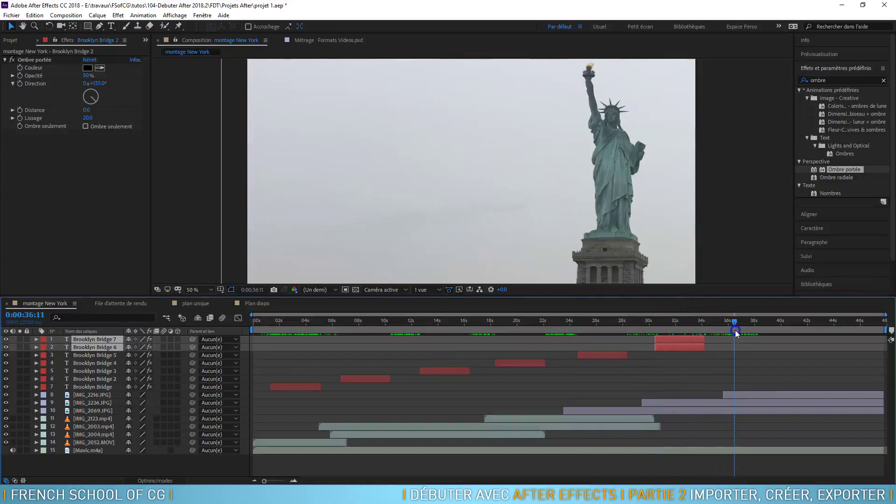
left_click(91, 341)
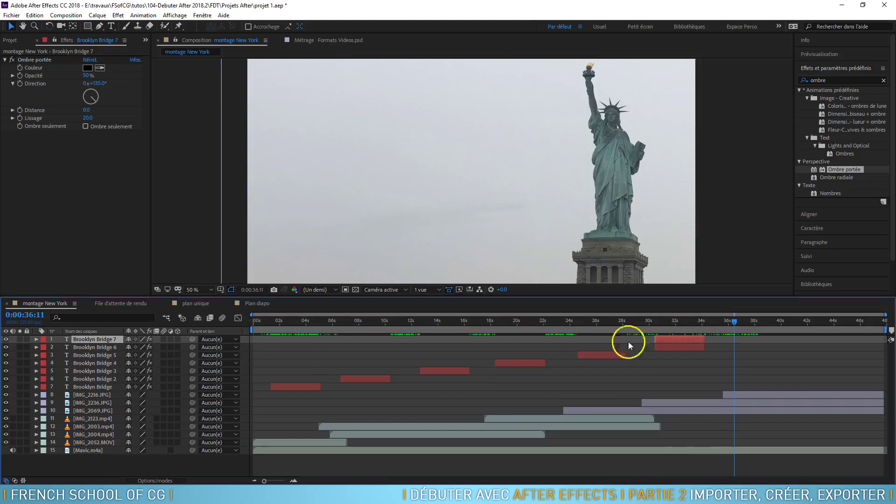
left_click_drag(663, 340, 368, 362)
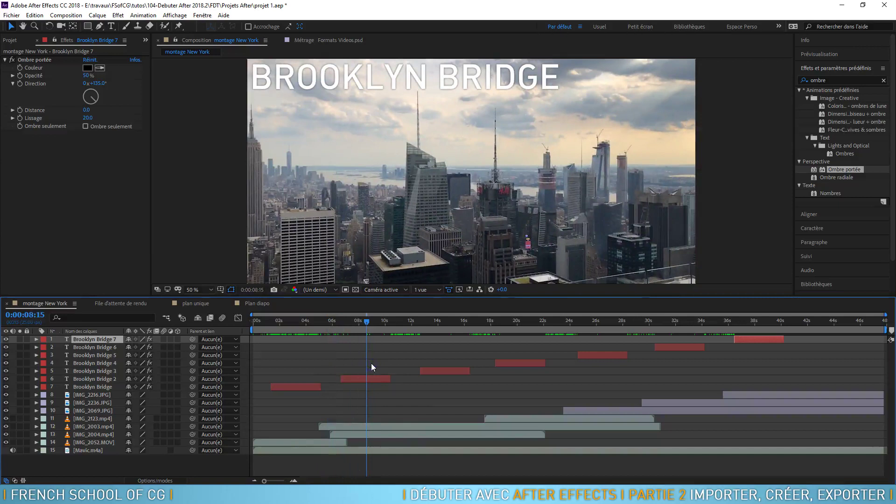
Replace the text of the Brooklyn Bridge 2 title with "empire state building".
left_click(94, 379)
double_click(93, 379)
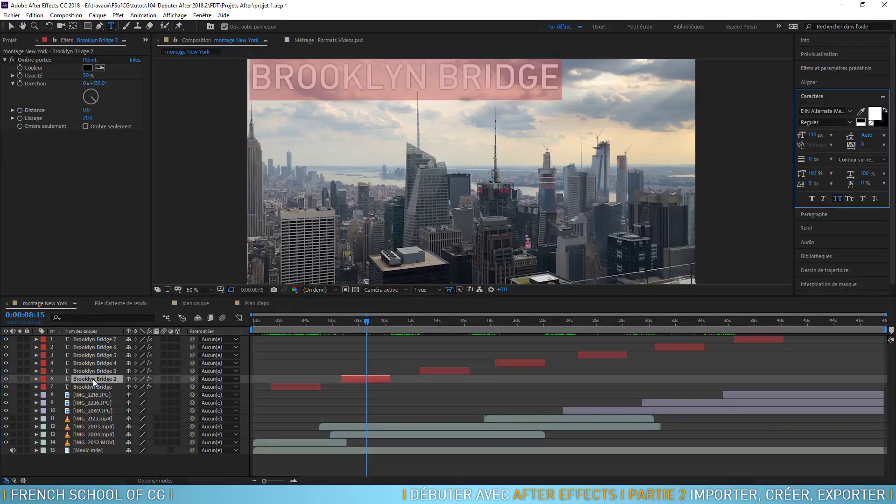
type("empire s")
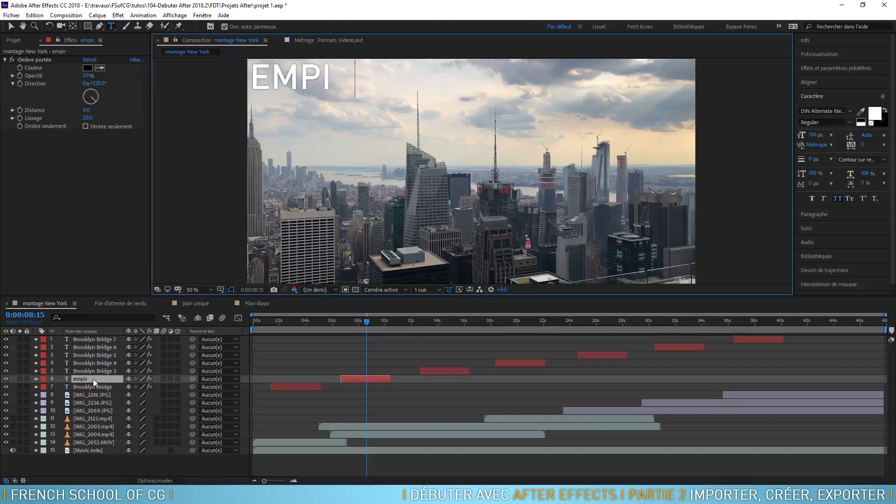
type("tate")
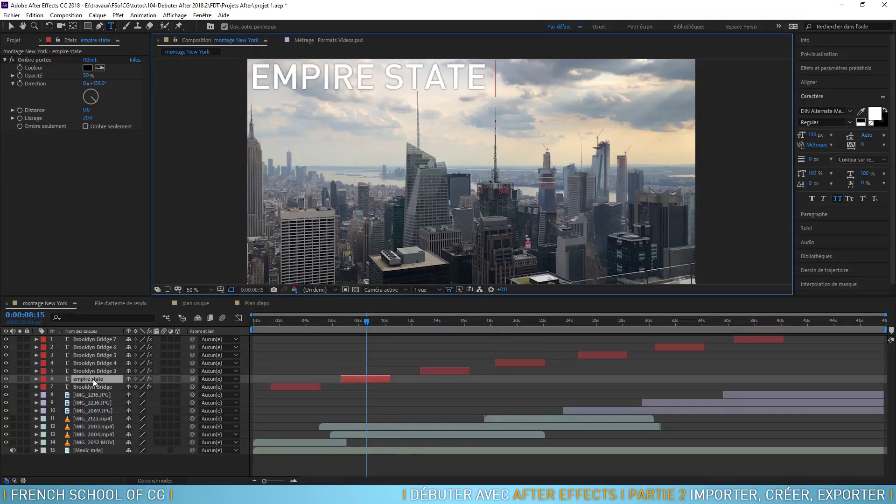
type(" buiding")
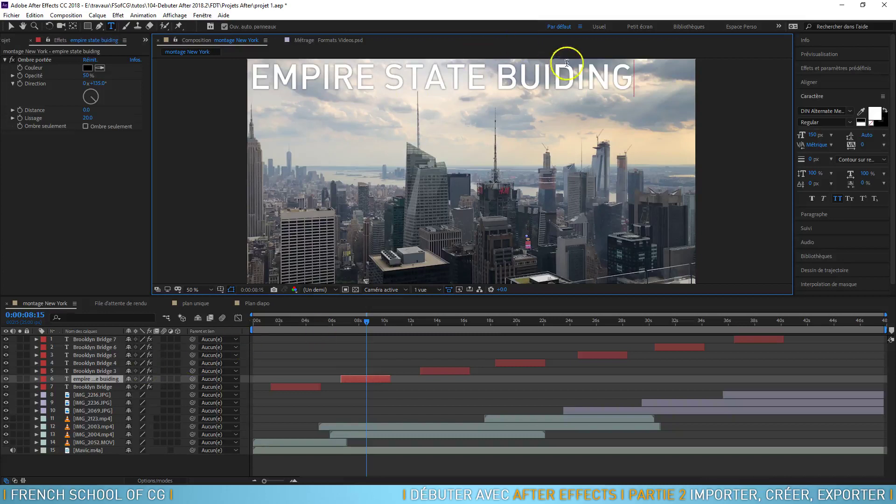
left_click(552, 83)
type("l")
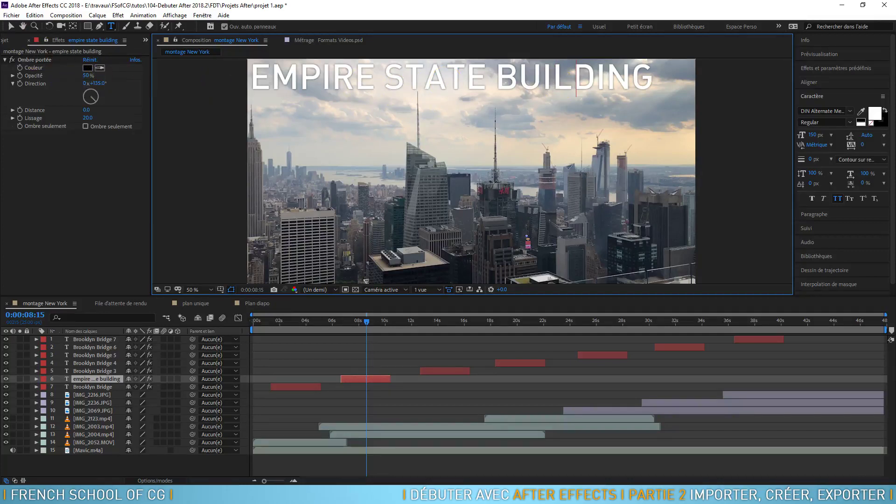
Set the Empire State Building title's font size to 100 px and place it in the upper-right corner of the image.
left_click(11, 27)
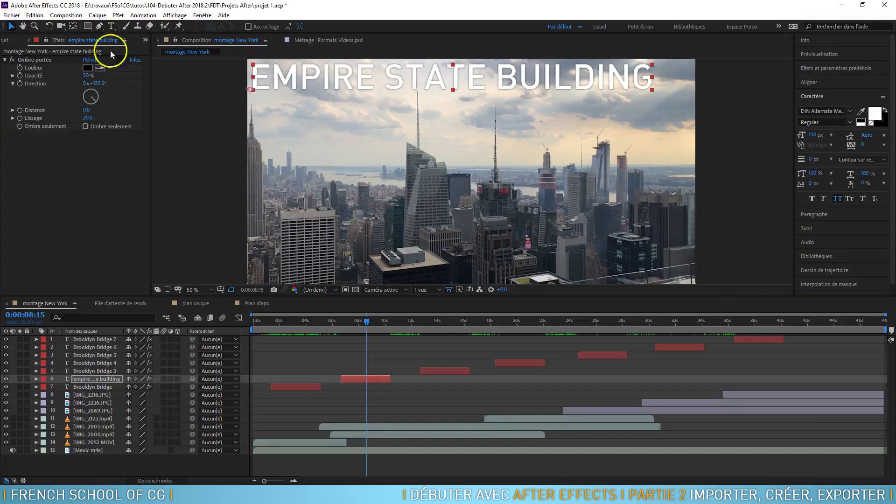
left_click_drag(555, 74, 595, 264)
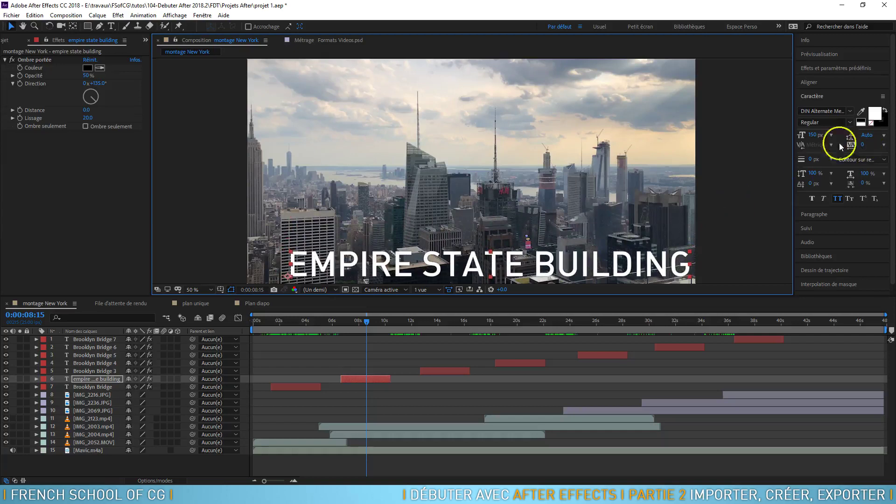
left_click(811, 135)
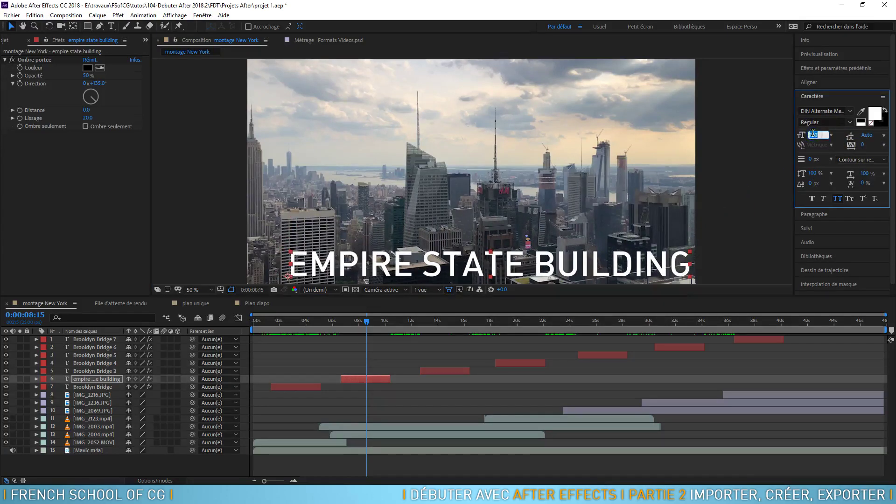
type("100")
left_click(741, 114)
left_click_drag(496, 261, 626, 77)
Set the original Brooklyn Bridge title's font size to 100 px and nudge it slightly inward from the image's upper-left corner.
left_click(364, 321)
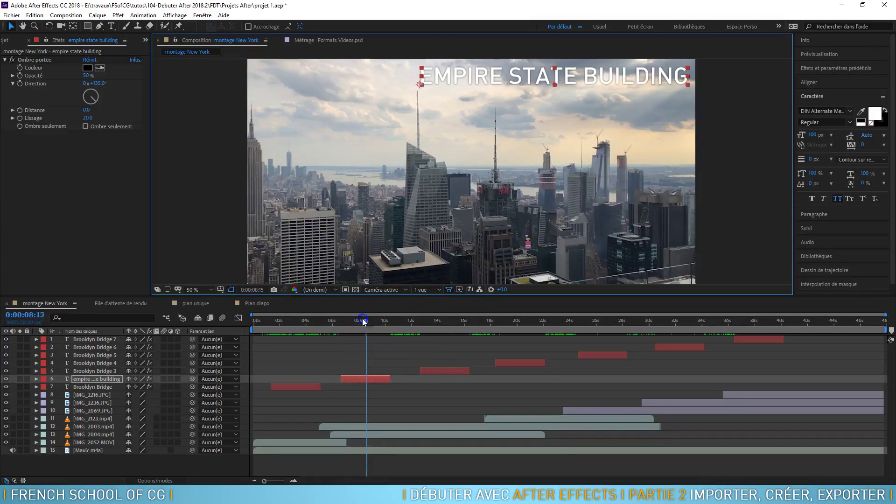
left_click_drag(364, 321, 302, 321)
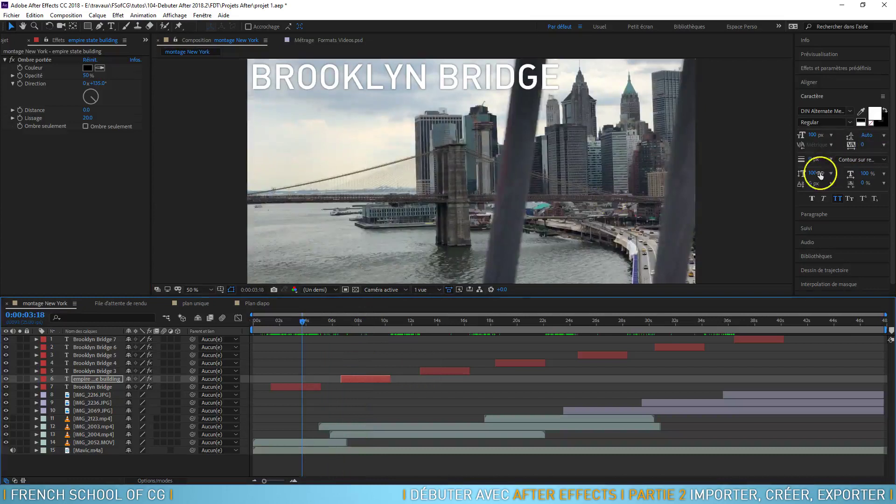
left_click(88, 387)
left_click(812, 134)
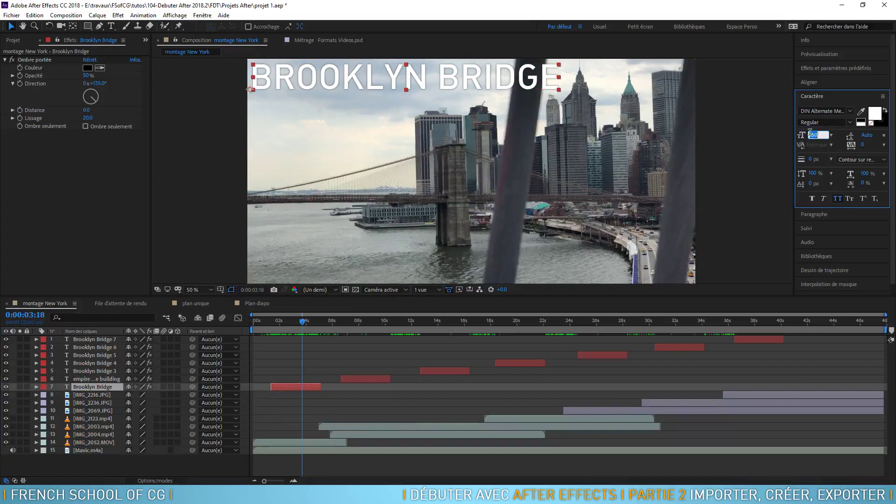
type("100")
key("Return")
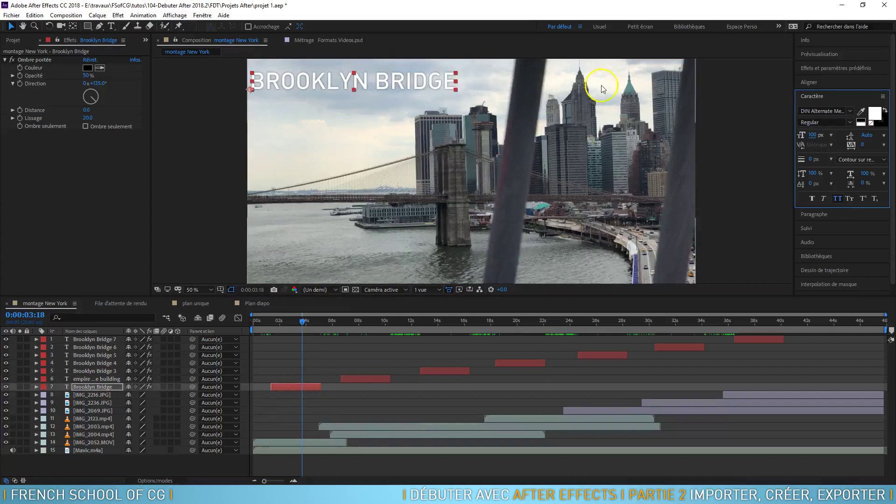
left_click_drag(399, 80, 406, 77)
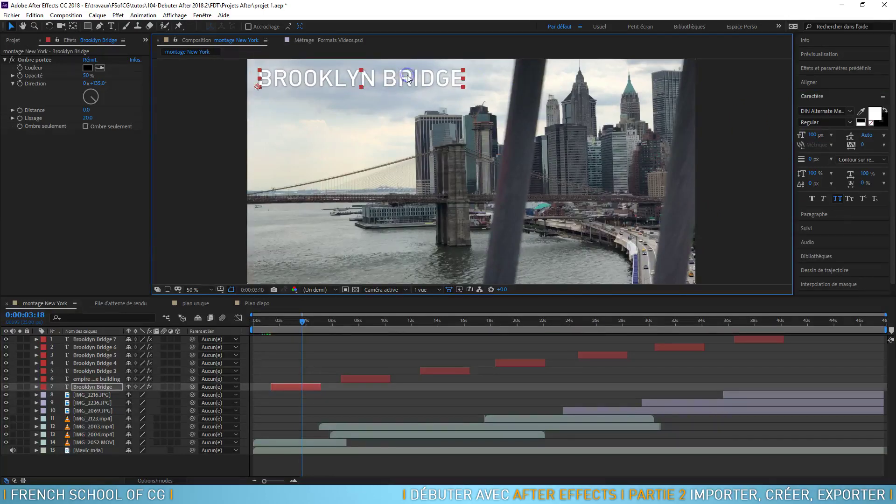
Move the current time to 0:00:14:08 and replace the Brooklyn Bridge 3 title's text with "central park".
left_click_drag(303, 321, 444, 321)
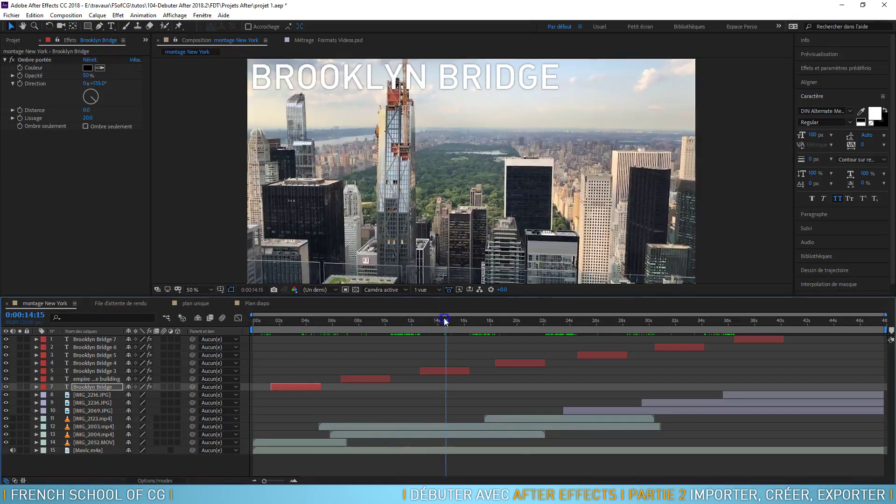
left_click(87, 370)
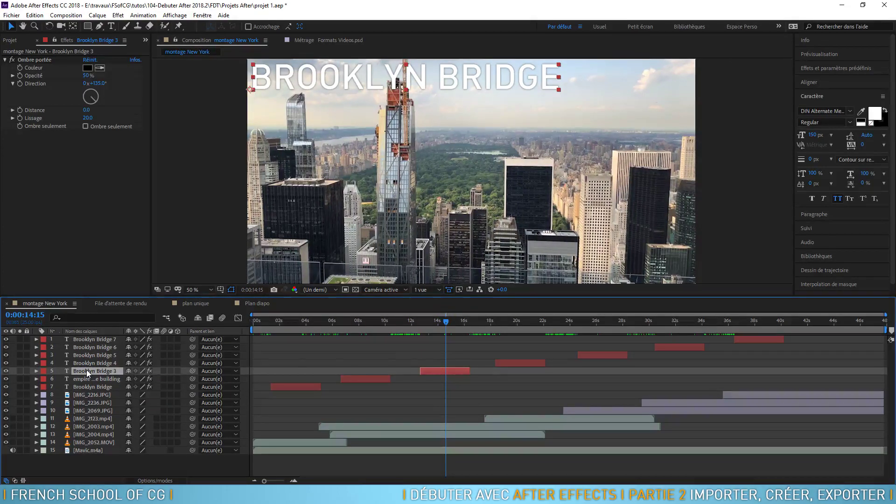
mouse_move(444, 320)
left_mouse_down()
mouse_move(426, 321)
mouse_move(442, 315)
left_mouse_up()
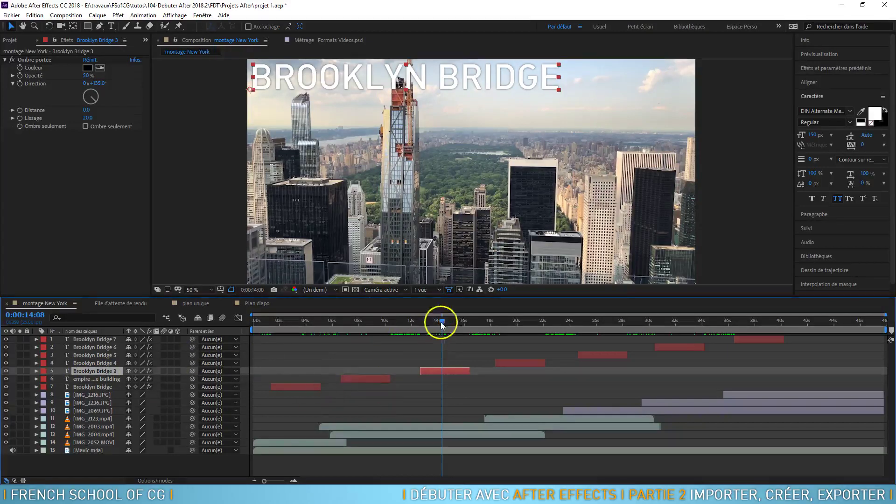
double_click(107, 370)
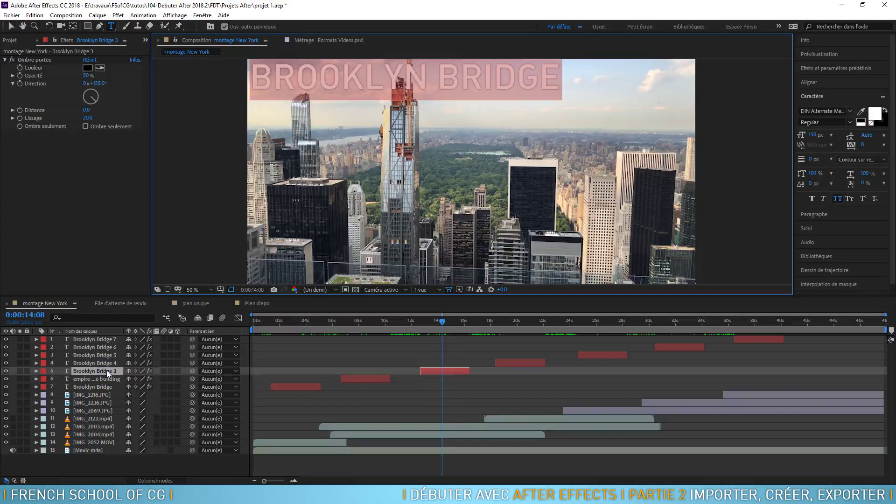
type("central pa")
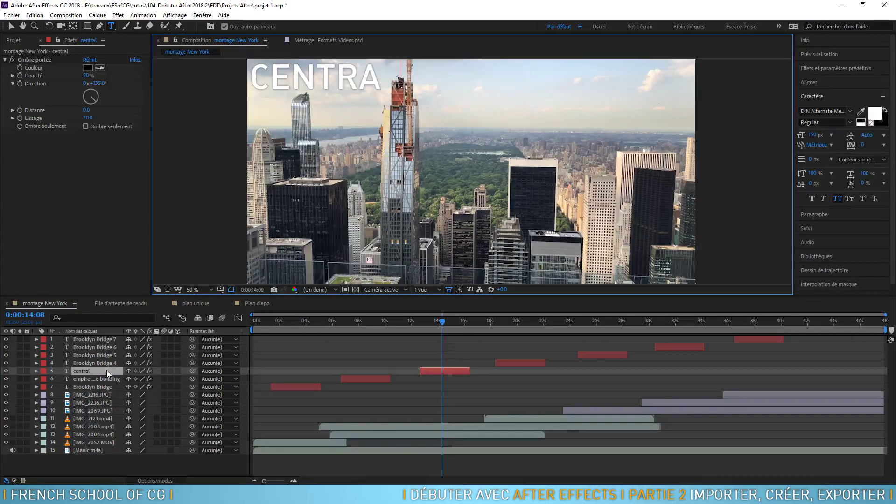
type("rk")
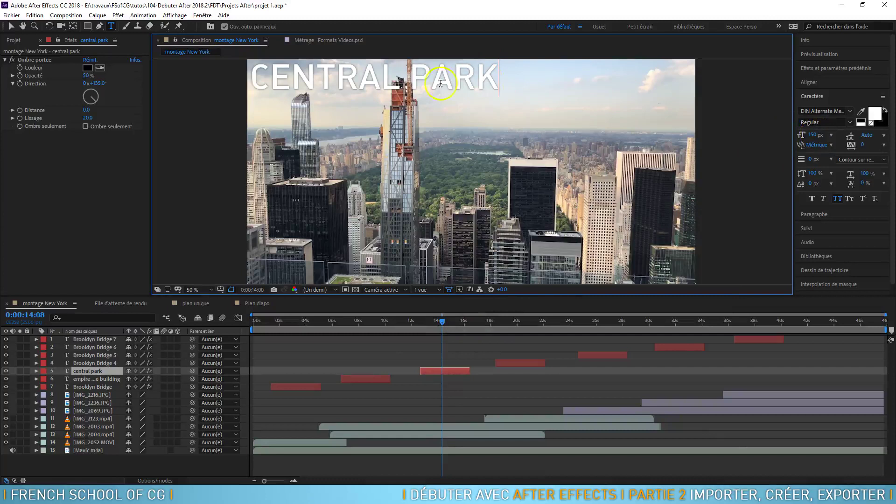
Set the Central Park title's font size to 100 px and place it in the upper-right corner of the image.
left_click(813, 135)
type("100")
key("Return")
left_click_drag(444, 82, 249, 71)
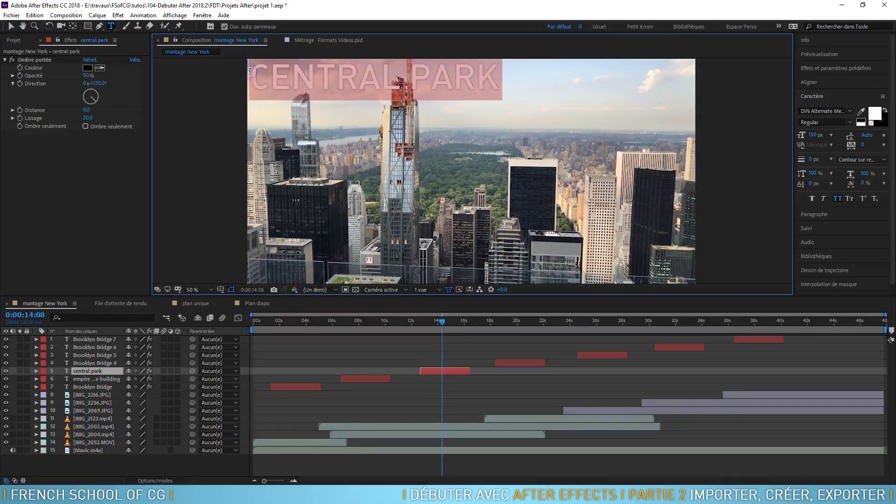
left_click(809, 135)
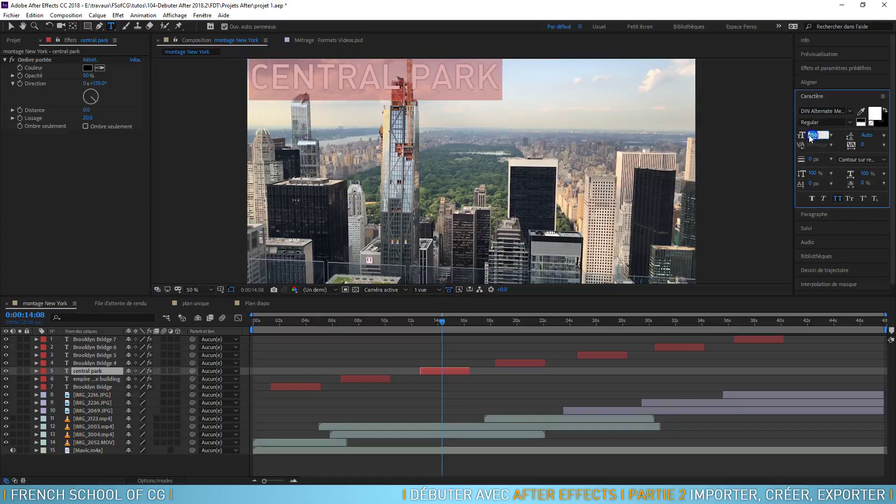
type("100")
key("Return")
type(".")
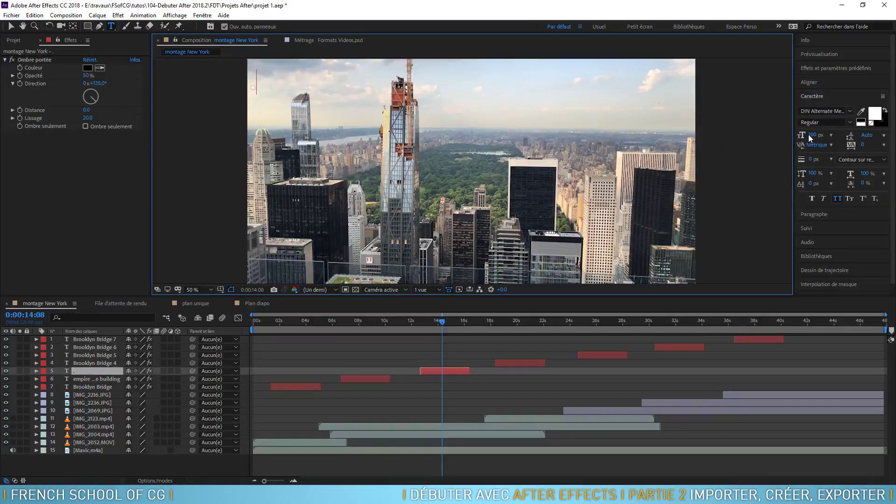
key("ctrl+z")
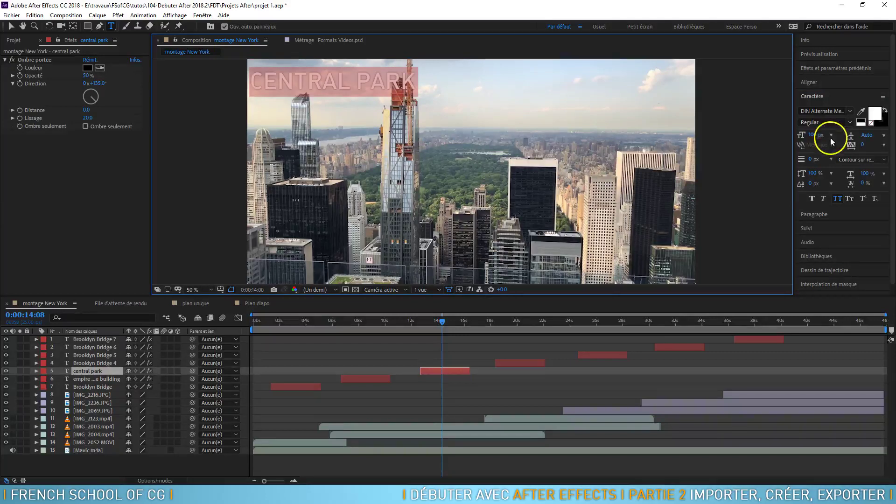
left_click(11, 26)
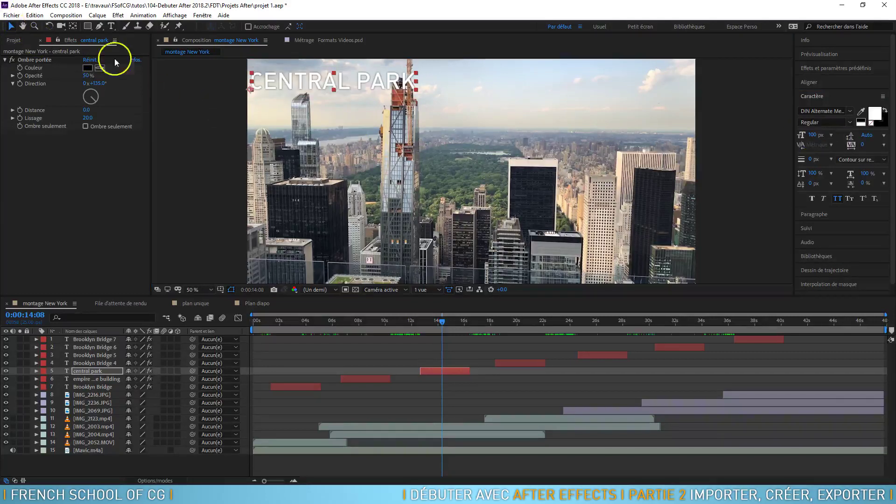
left_click_drag(308, 83, 571, 83)
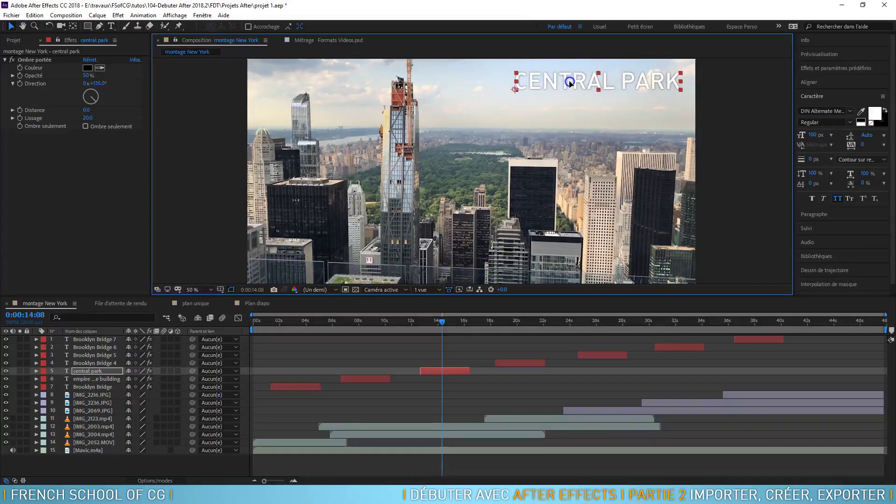
Move the current time to 0:00:19:18 and replace the Brooklyn Bridge 4 title's text with "time square".
left_click_drag(441, 321, 513, 323)
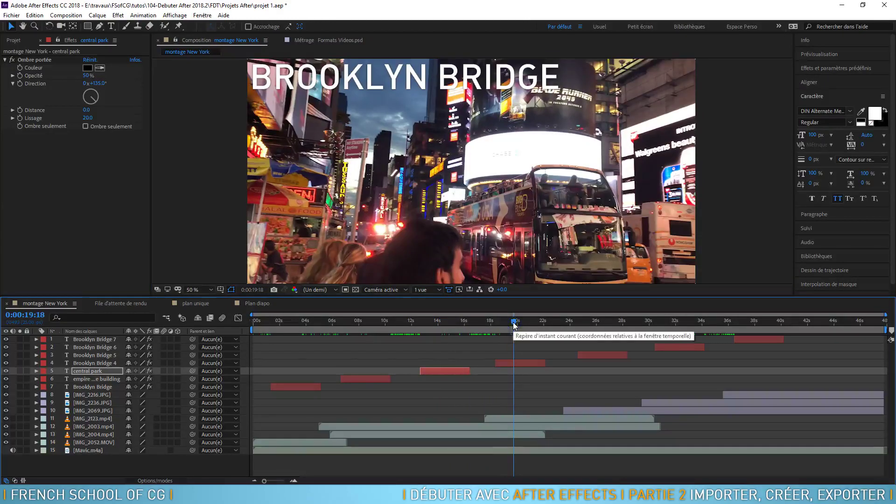
left_click(91, 363)
key("ctrl+t")
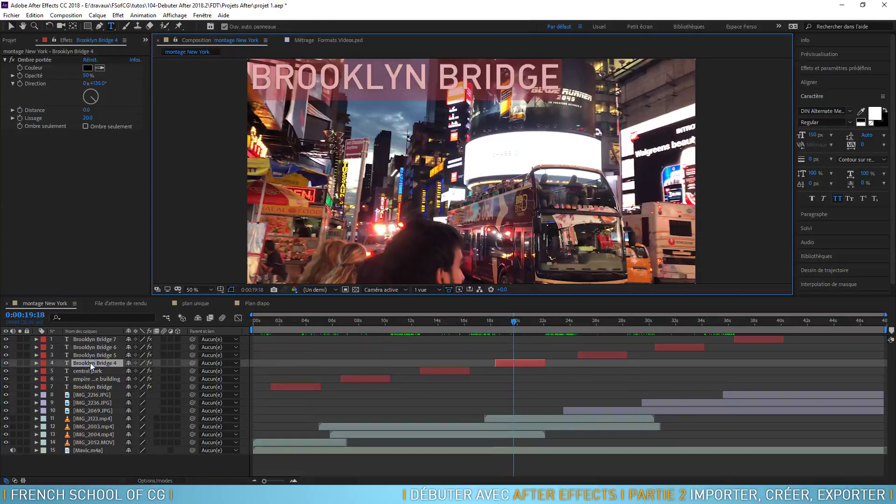
type("time")
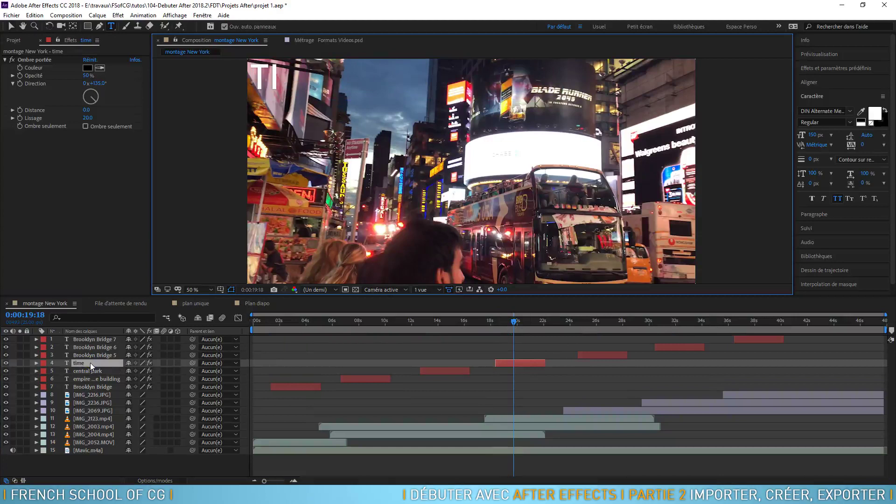
type(" sqau")
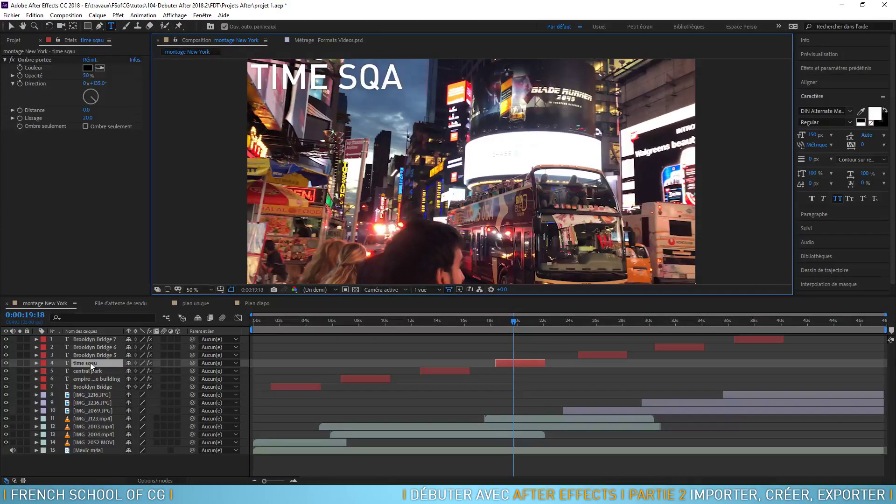
type("re")
key("BackSpace")
key("BackSpace")
key("BackSpace")
type("uare")
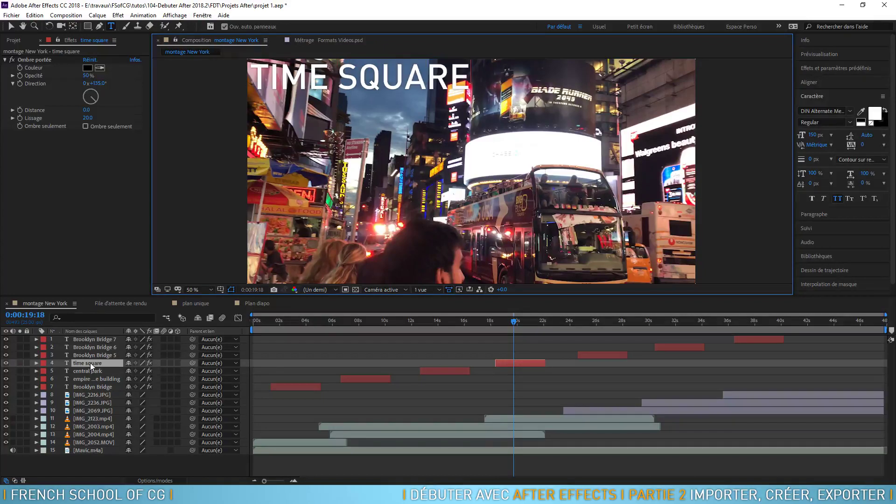
Set the Time Square title's font size to 100 px and place it in the upper-right corner of the image.
left_click(149, 375)
double_click(98, 363)
left_click(815, 135)
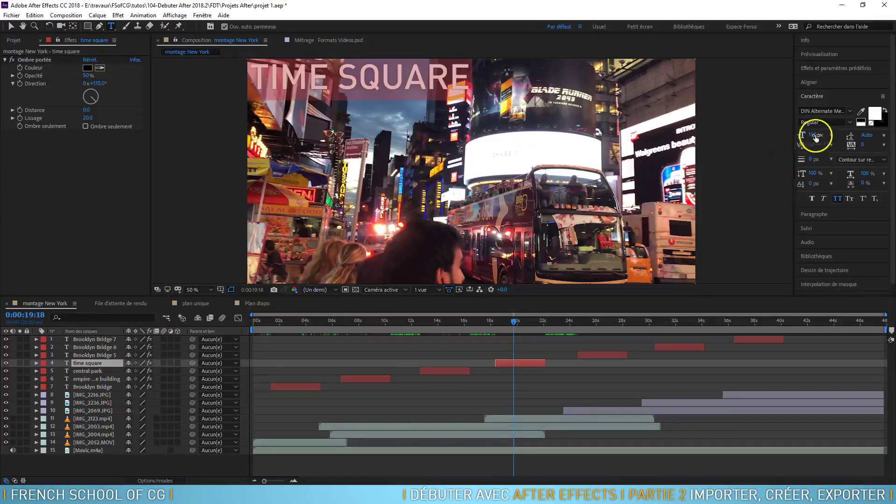
type("100")
left_click(234, 47)
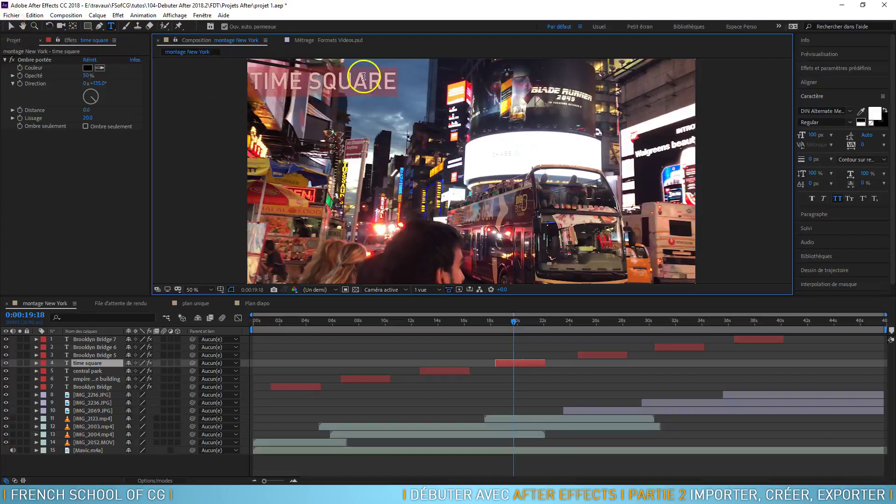
left_click_drag(363, 77, 384, 77)
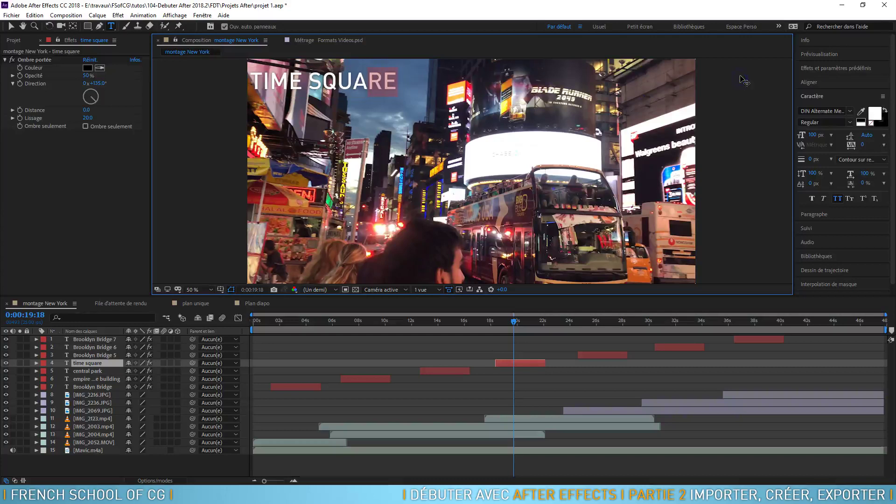
left_click(11, 28)
left_click_drag(319, 86, 597, 84)
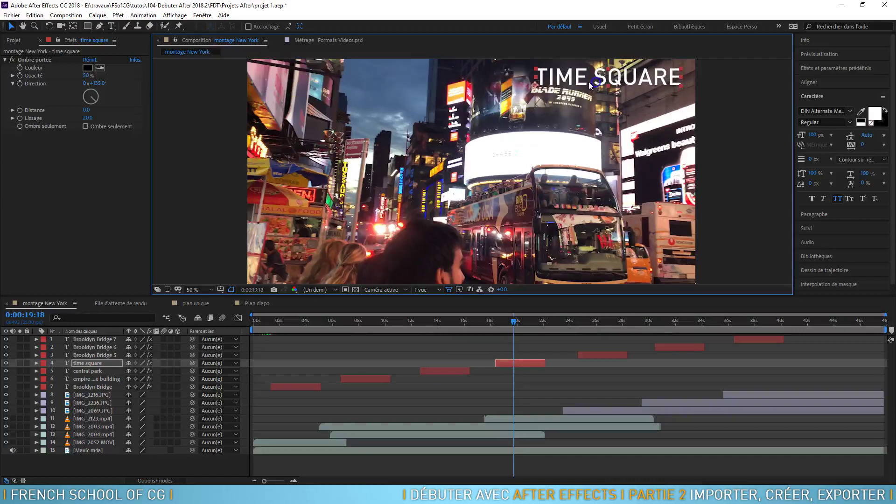
Nudge the Time Square title slightly down and to the right within the image's upper-right corner.
double_click(84, 364)
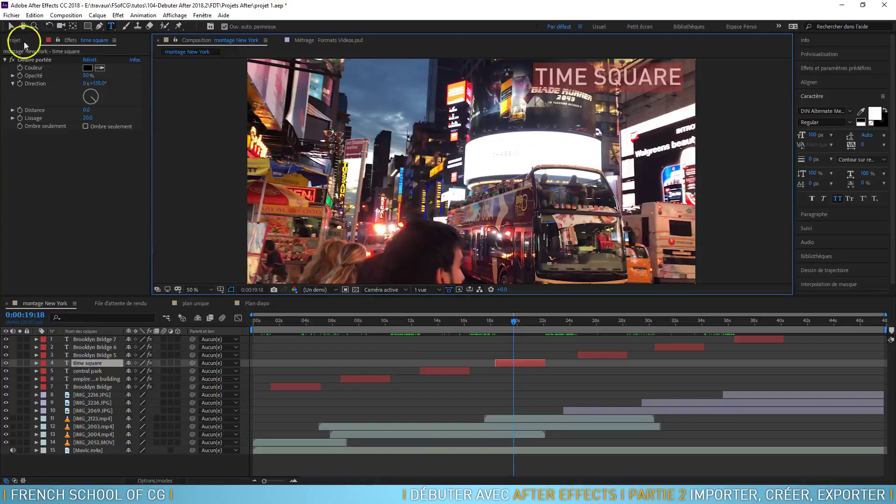
left_click(12, 26)
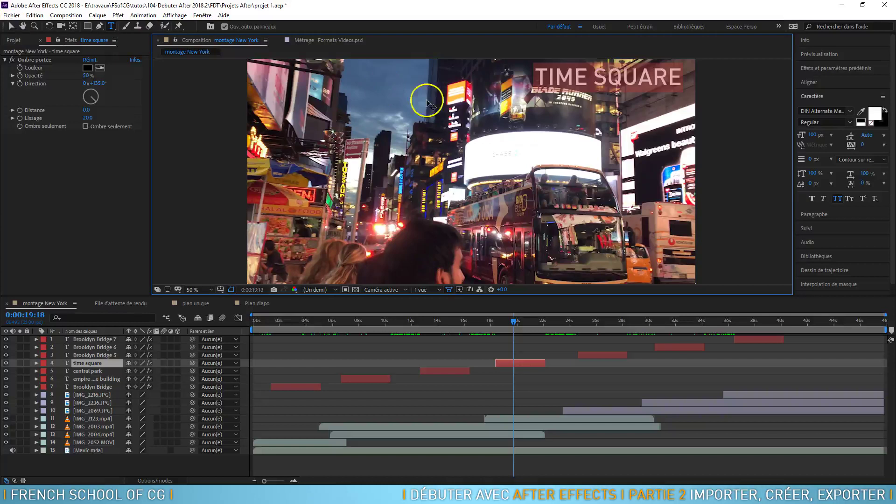
left_click(600, 86)
mouse_move(600, 86)
left_mouse_down()
mouse_move(594, 154)
mouse_move(394, 97)
mouse_move(615, 77)
left_mouse_up()
left_click(603, 82)
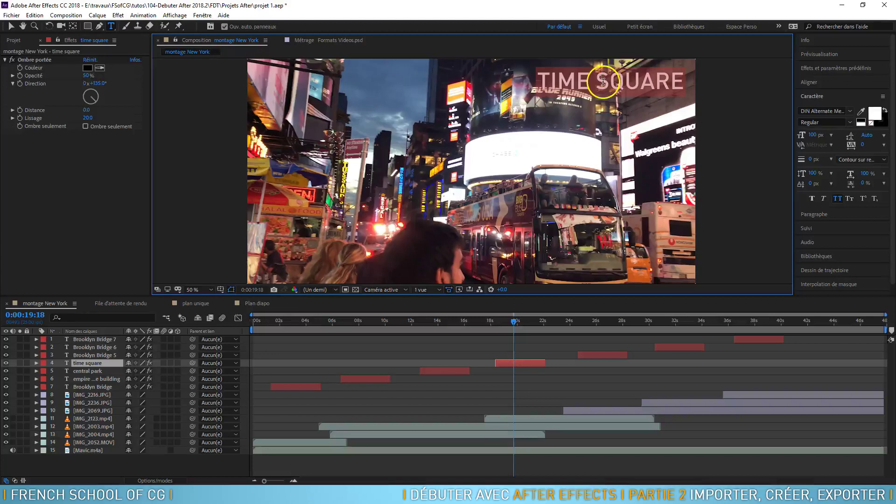
Move the current time to 0:00:26:08 and replace the Brooklyn Bridge 5 title's text with "wall street".
left_click_drag(513, 320, 600, 334)
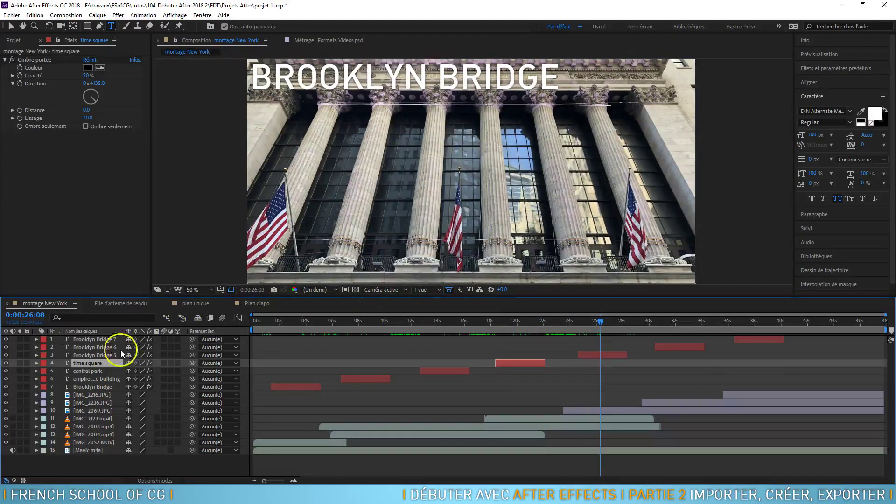
left_click(103, 356)
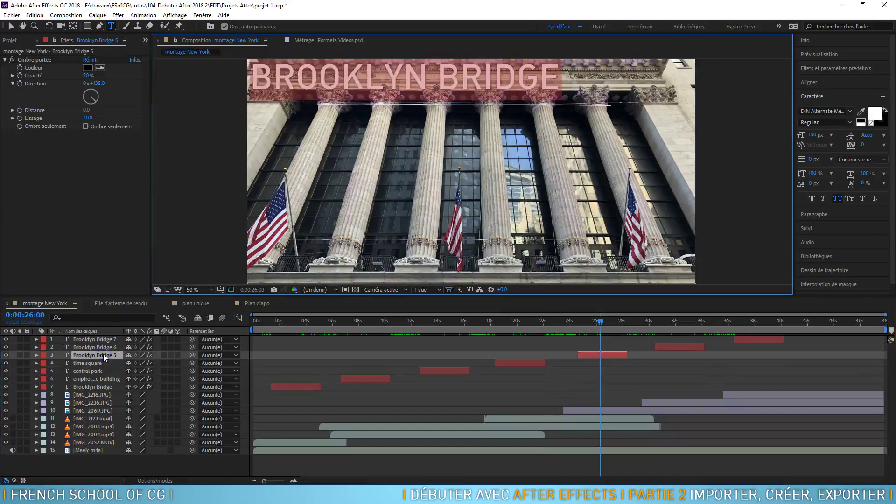
type("wall street")
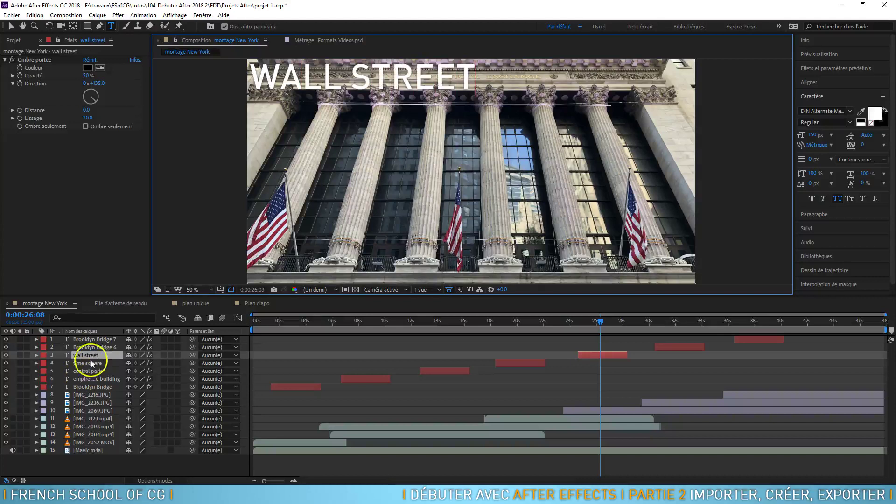
Set the Wall Street title's font size to 100 px and place it in the upper-right corner of the image.
left_click(94, 354)
double_click(95, 355)
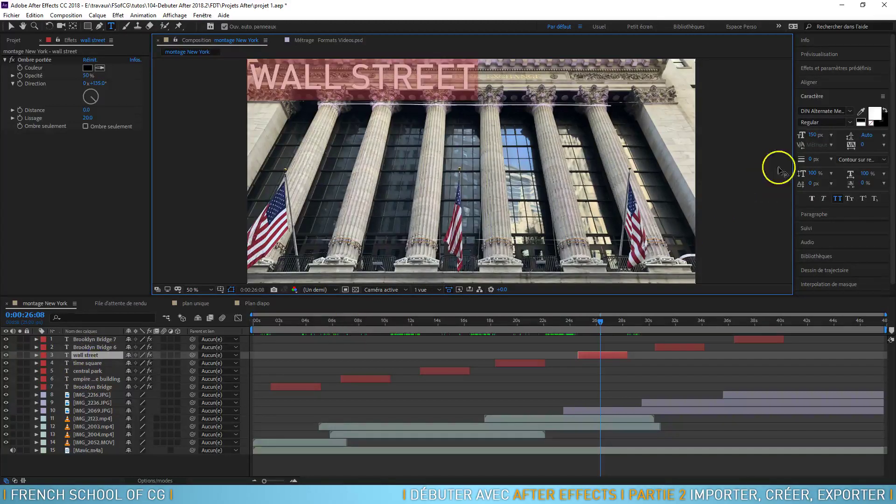
left_click(812, 135)
type("100")
key("Return")
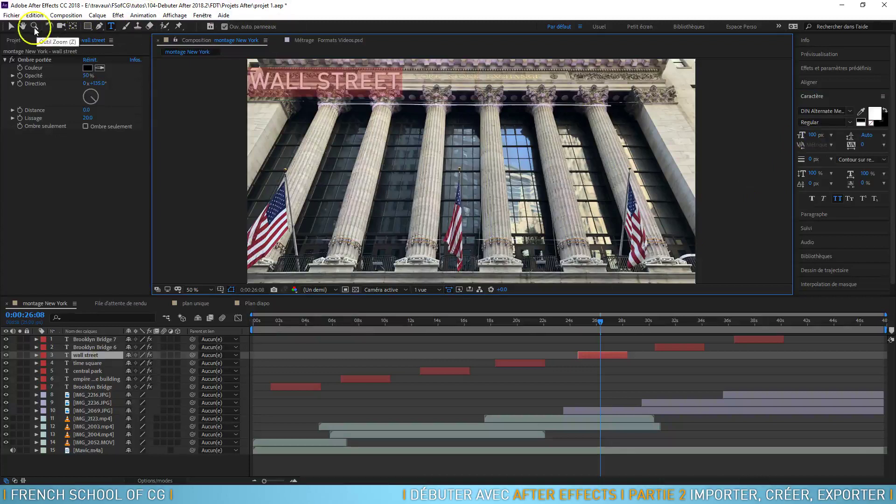
left_click(11, 26)
left_click_drag(348, 78, 637, 71)
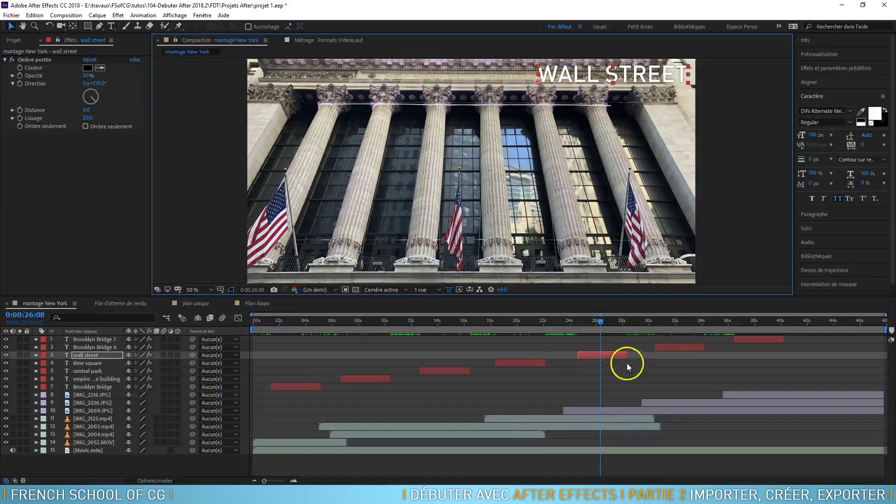
Move the current time to 0:00:32:08 and replace the Brooklyn Bridge 6 title's text with "memorial 9/11".
left_click_drag(599, 321, 678, 330)
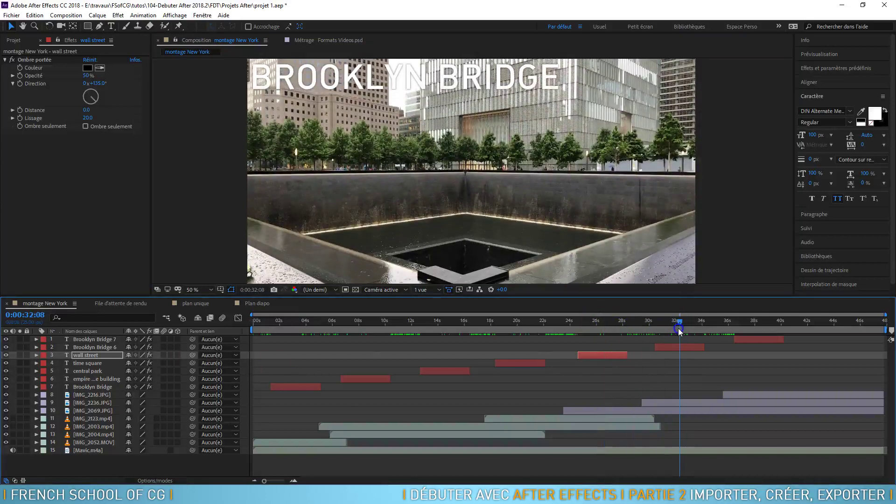
double_click(99, 348)
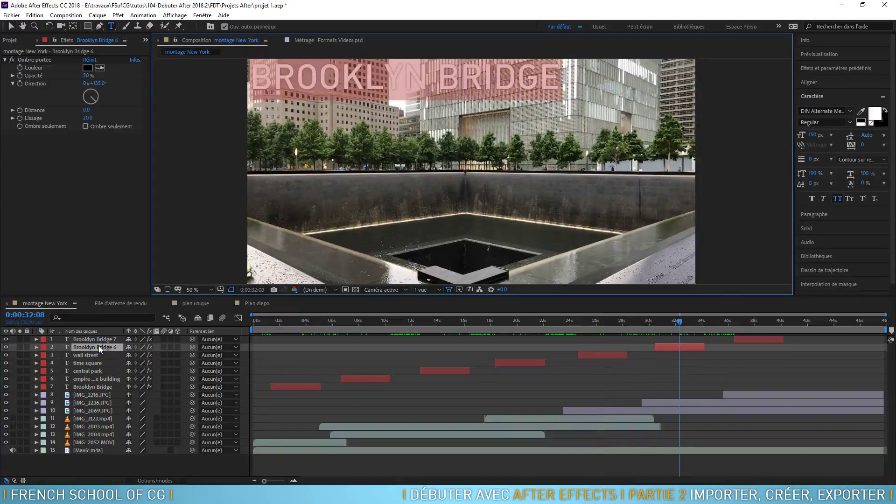
type("memorial 9")
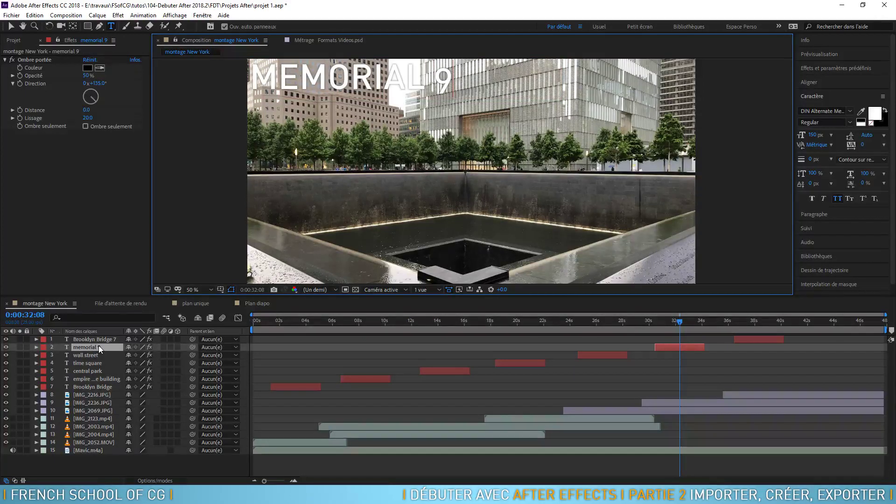
type("/11")
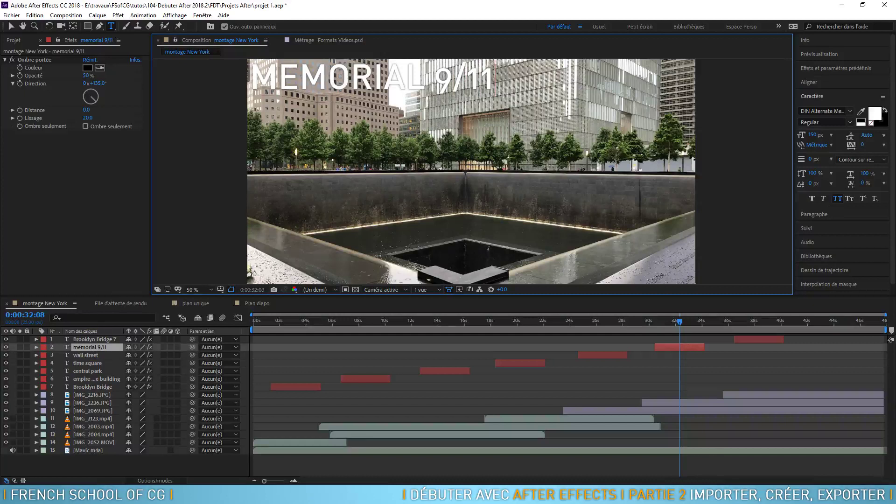
Set the Memorial 9/11 title's font size to 100 px and place it over the right end of the pool's dark wall.
double_click(95, 347)
left_click(813, 134)
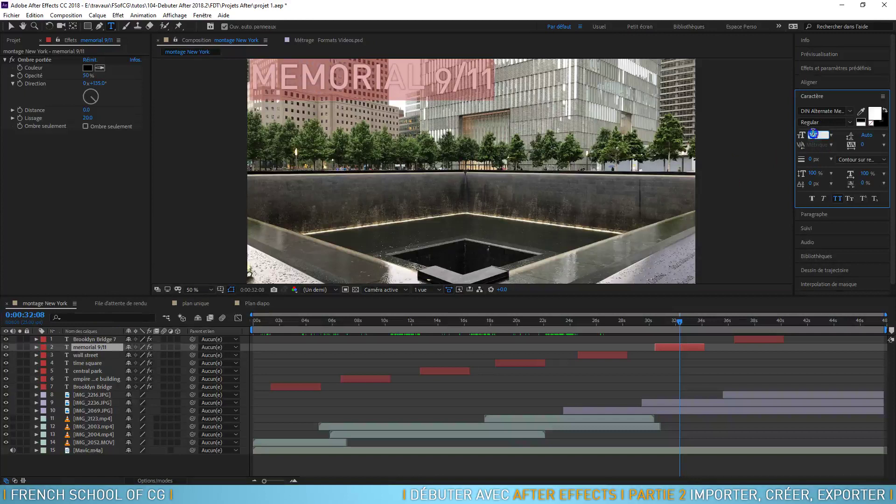
type("100")
key("Return")
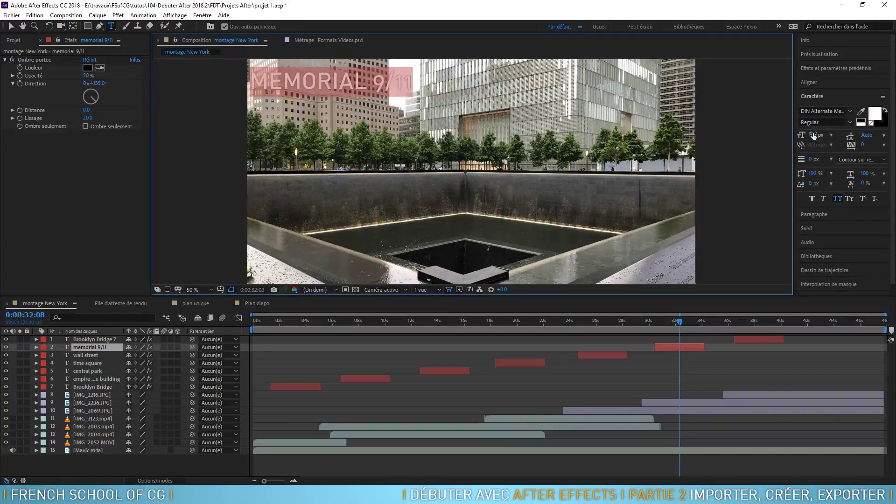
left_click_drag(341, 78, 610, 199)
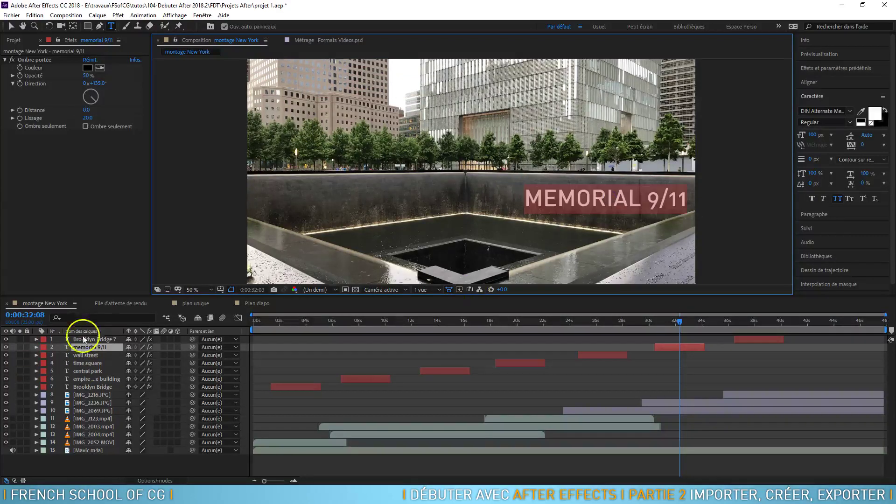
Move the current time to 0:00:38:15 and replace the Brooklyn Bridge 7 title's text with "liberty statue".
left_click(91, 340)
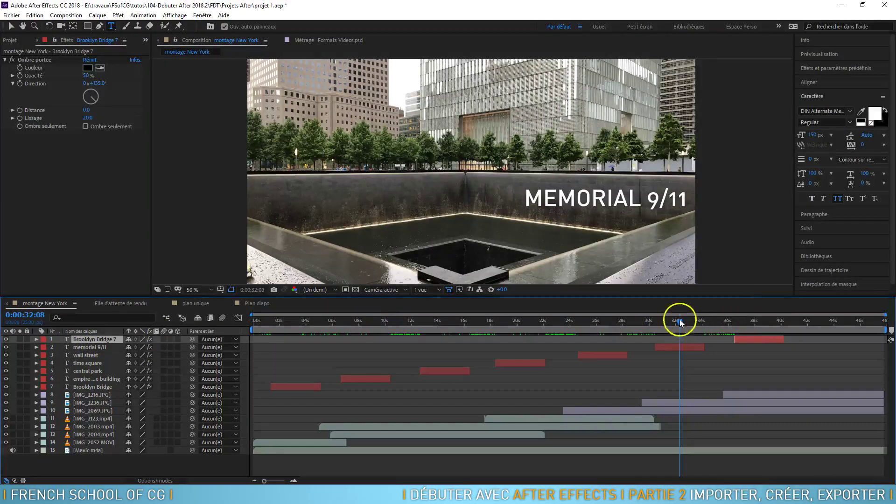
left_click(719, 322)
left_click_drag(726, 328, 762, 326)
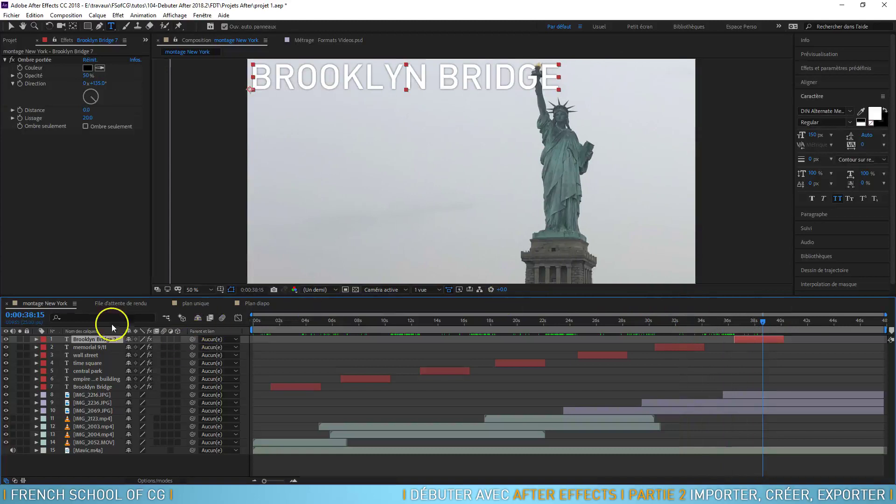
double_click(98, 340)
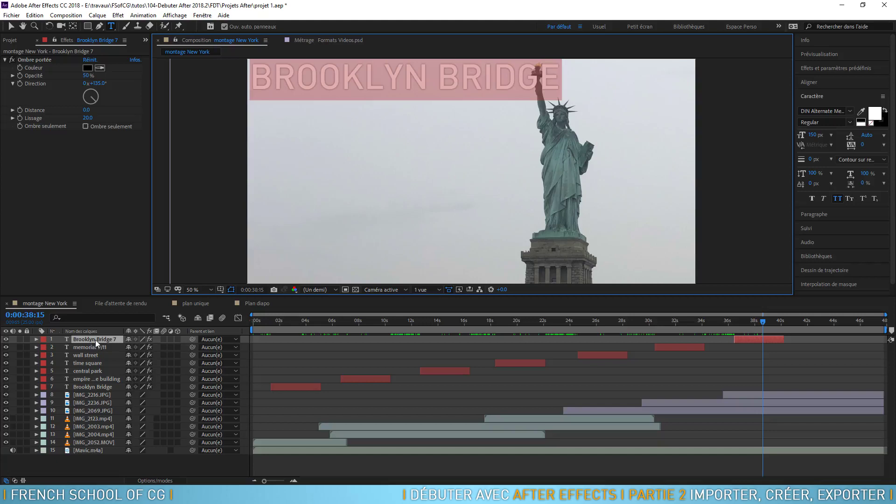
type("liberty statue")
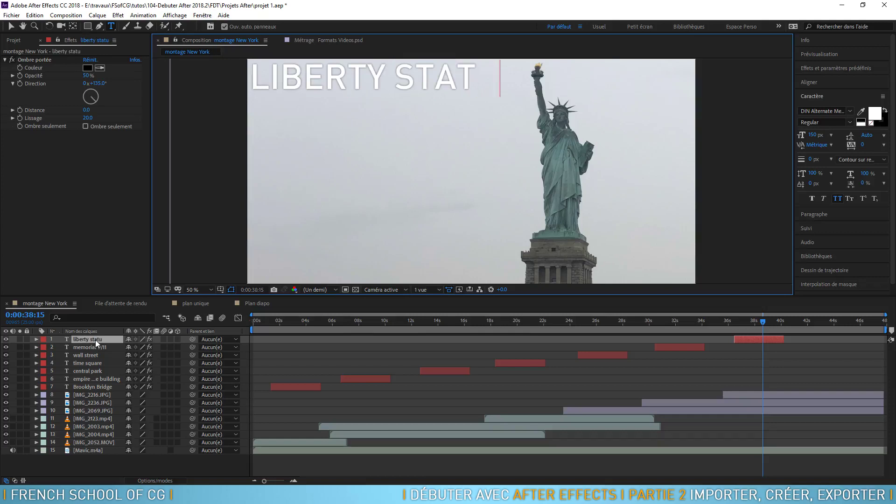
Set the Liberty Statue title's font size to 100 px and place it slightly inside the upper-left corner of the image.
double_click(91, 340)
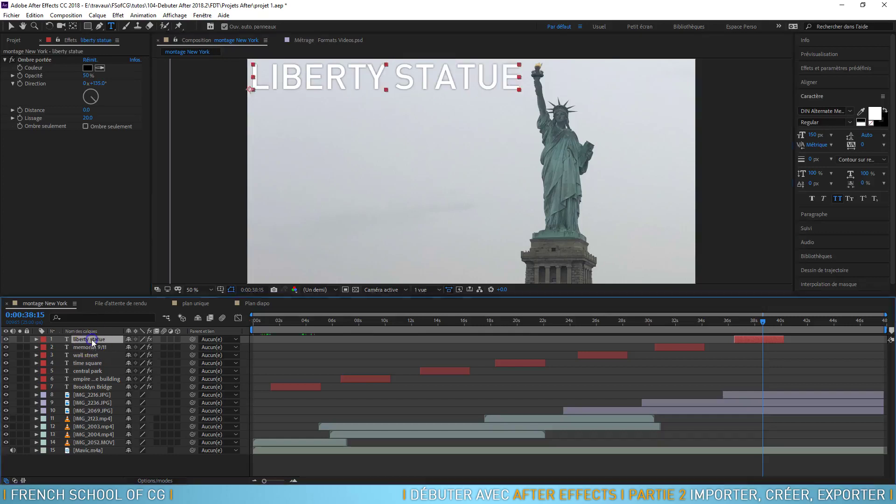
left_click(812, 135)
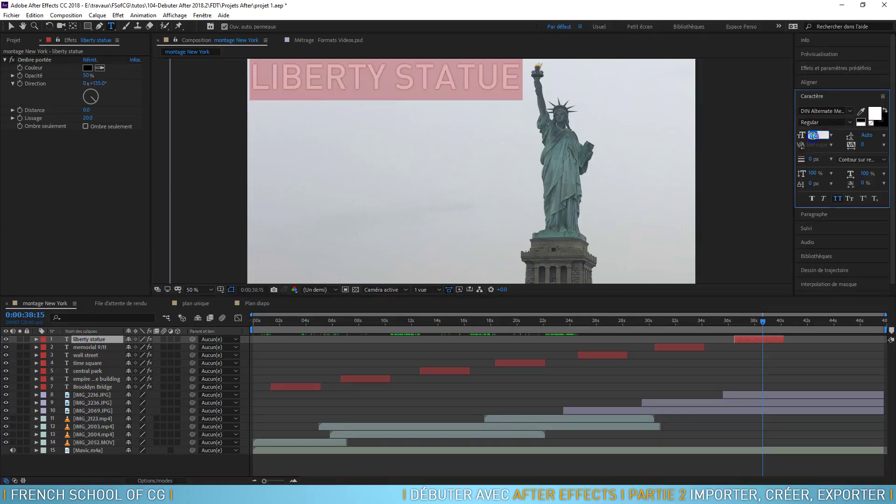
type("100")
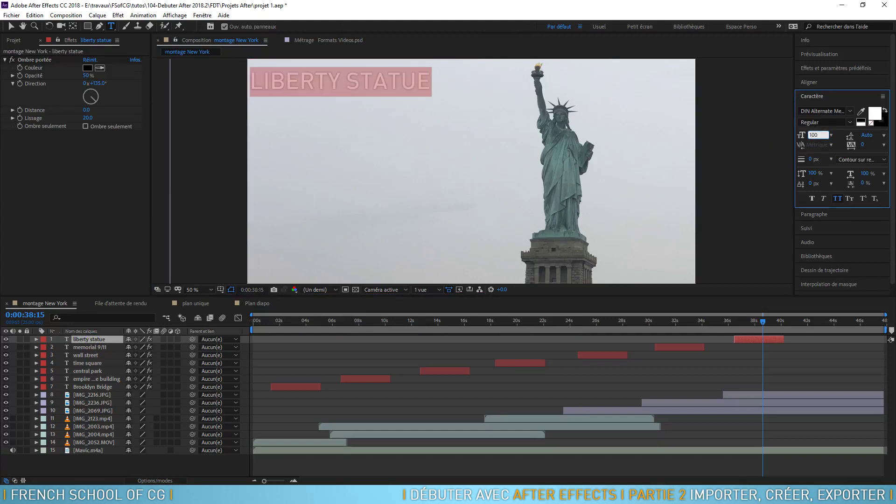
left_click(12, 26)
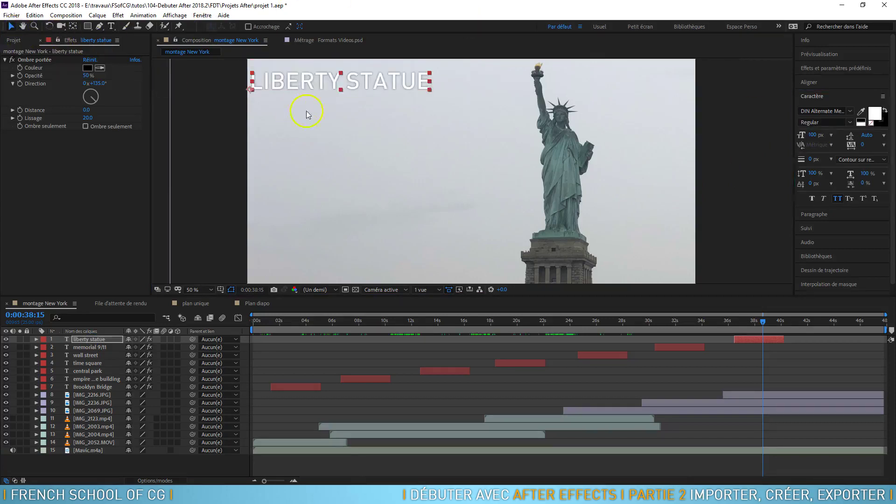
left_click_drag(316, 88, 335, 93)
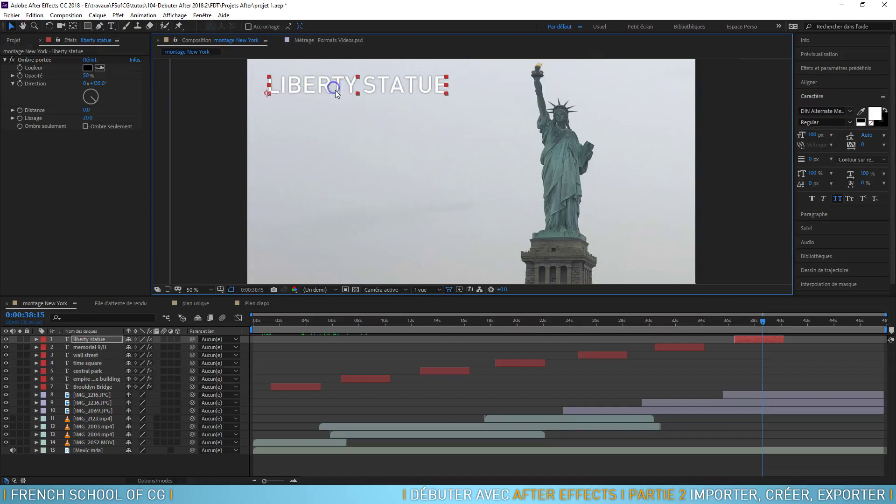
Preview the montage from 0:00:00:00 through all the titled shots and stop playback near the end, at 0:00:46:05.
left_click_drag(764, 325, 250, 324)
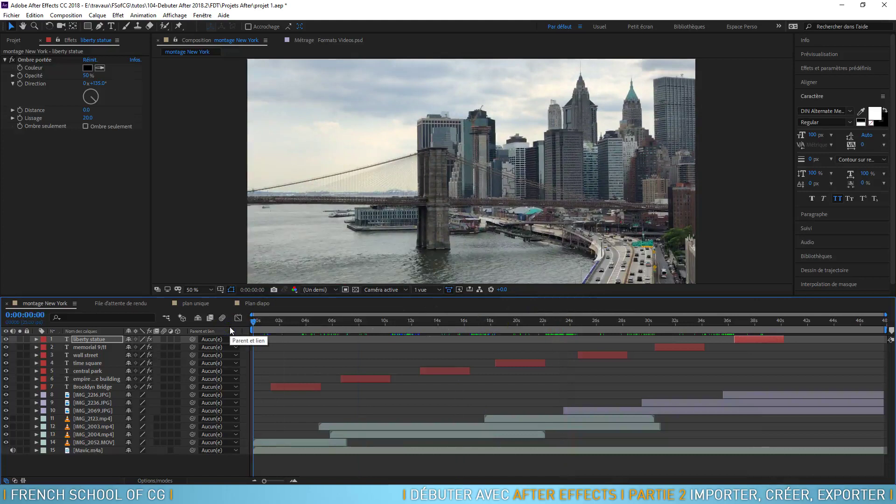
key("space")
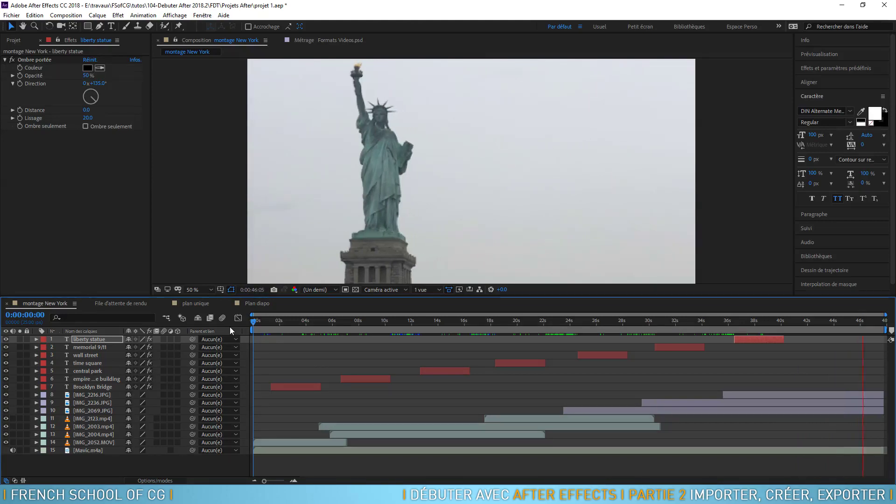
key("space")
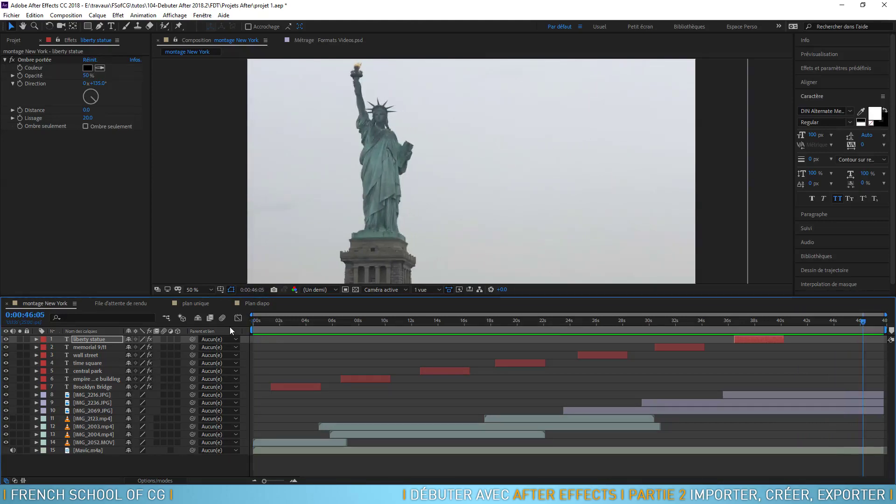